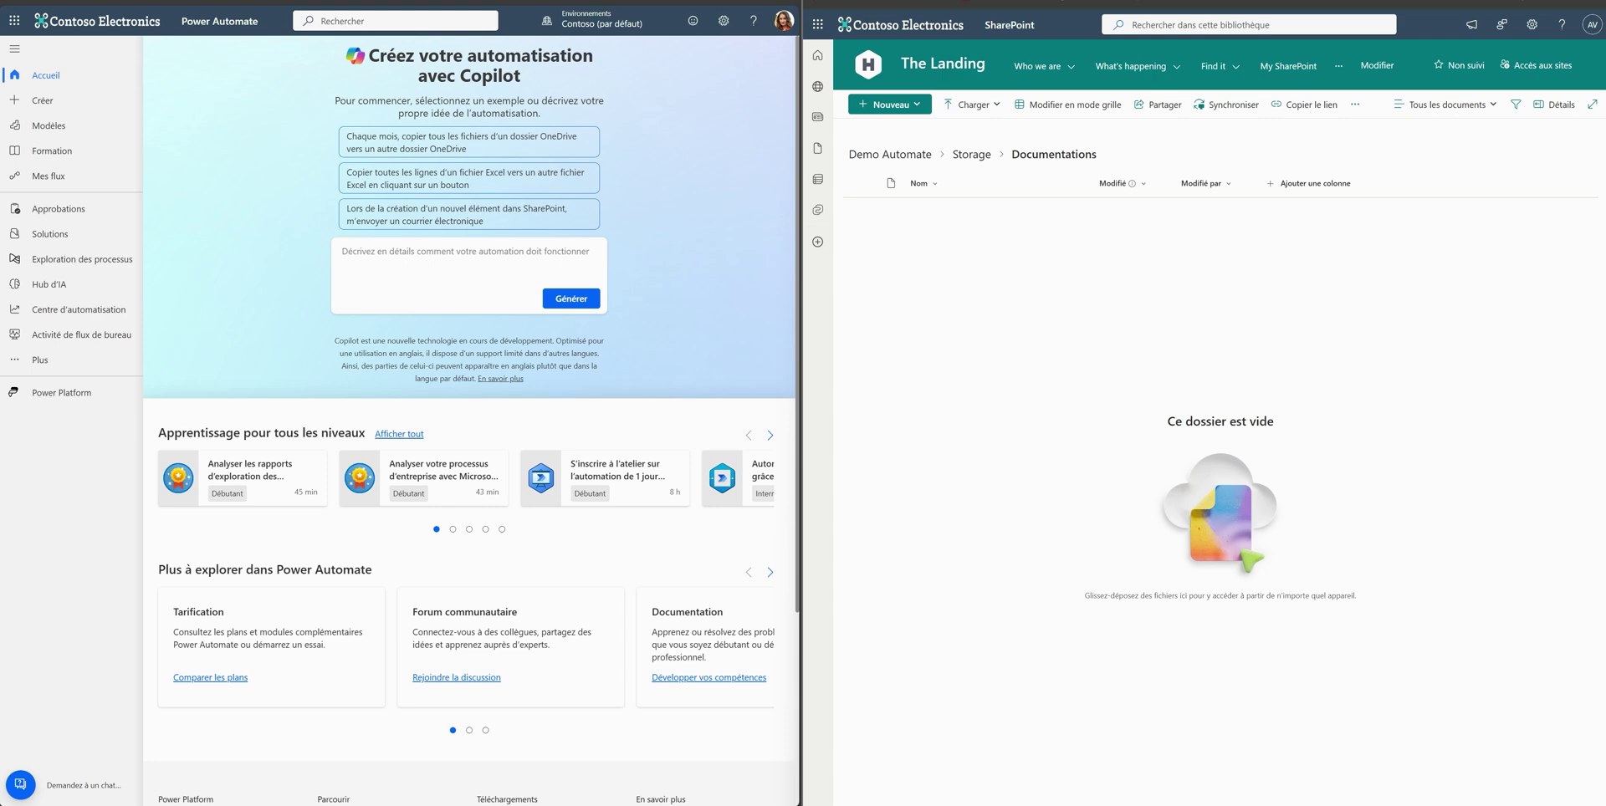
- Start a new automated cloud flow from Mes flux and name it "Enregistrement PJ dans SharePoint"
left_click(39, 179)
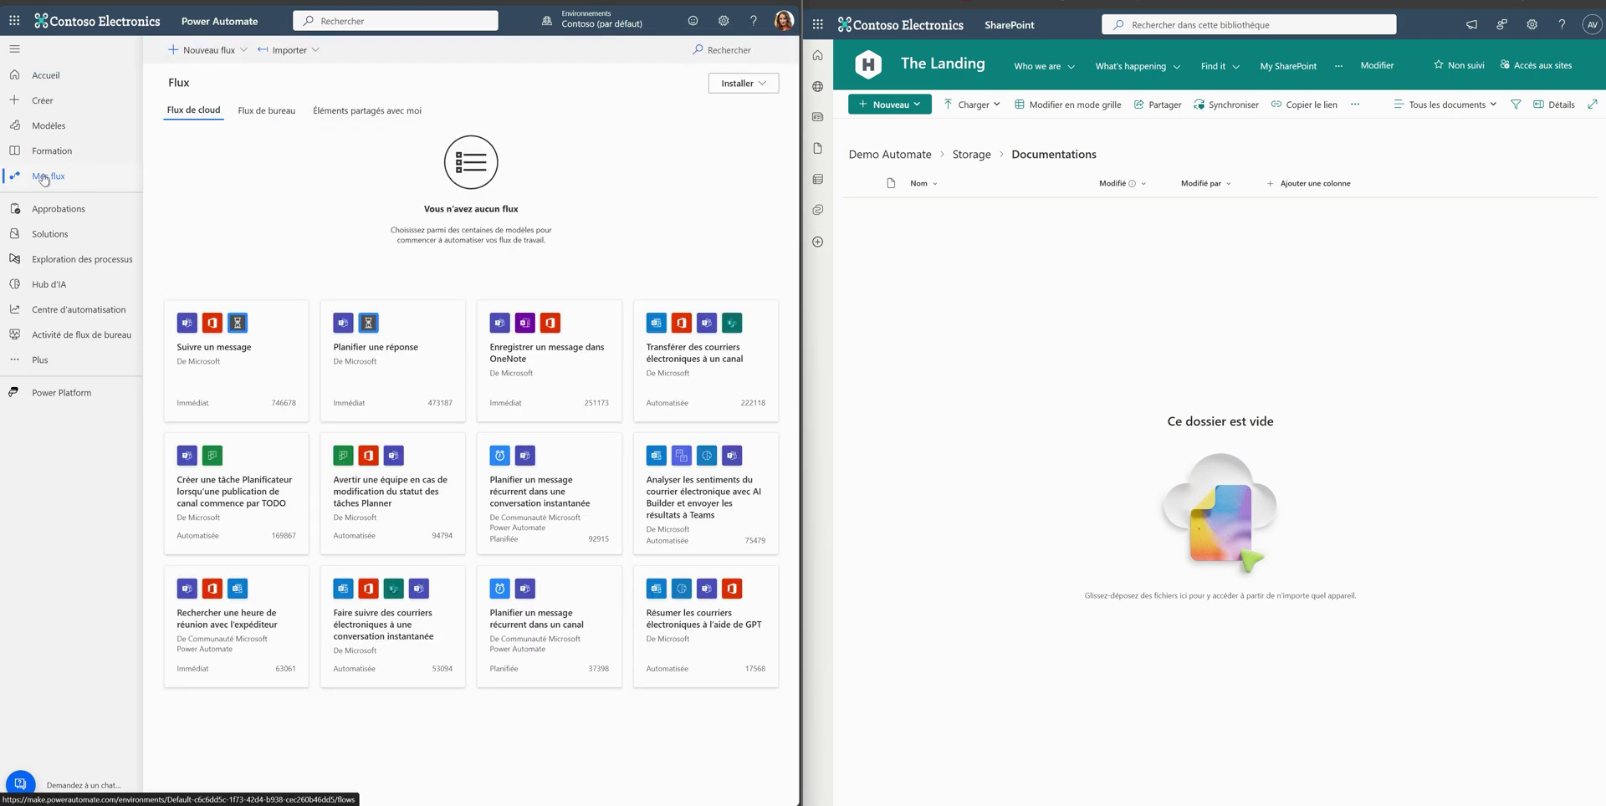
left_click(215, 52)
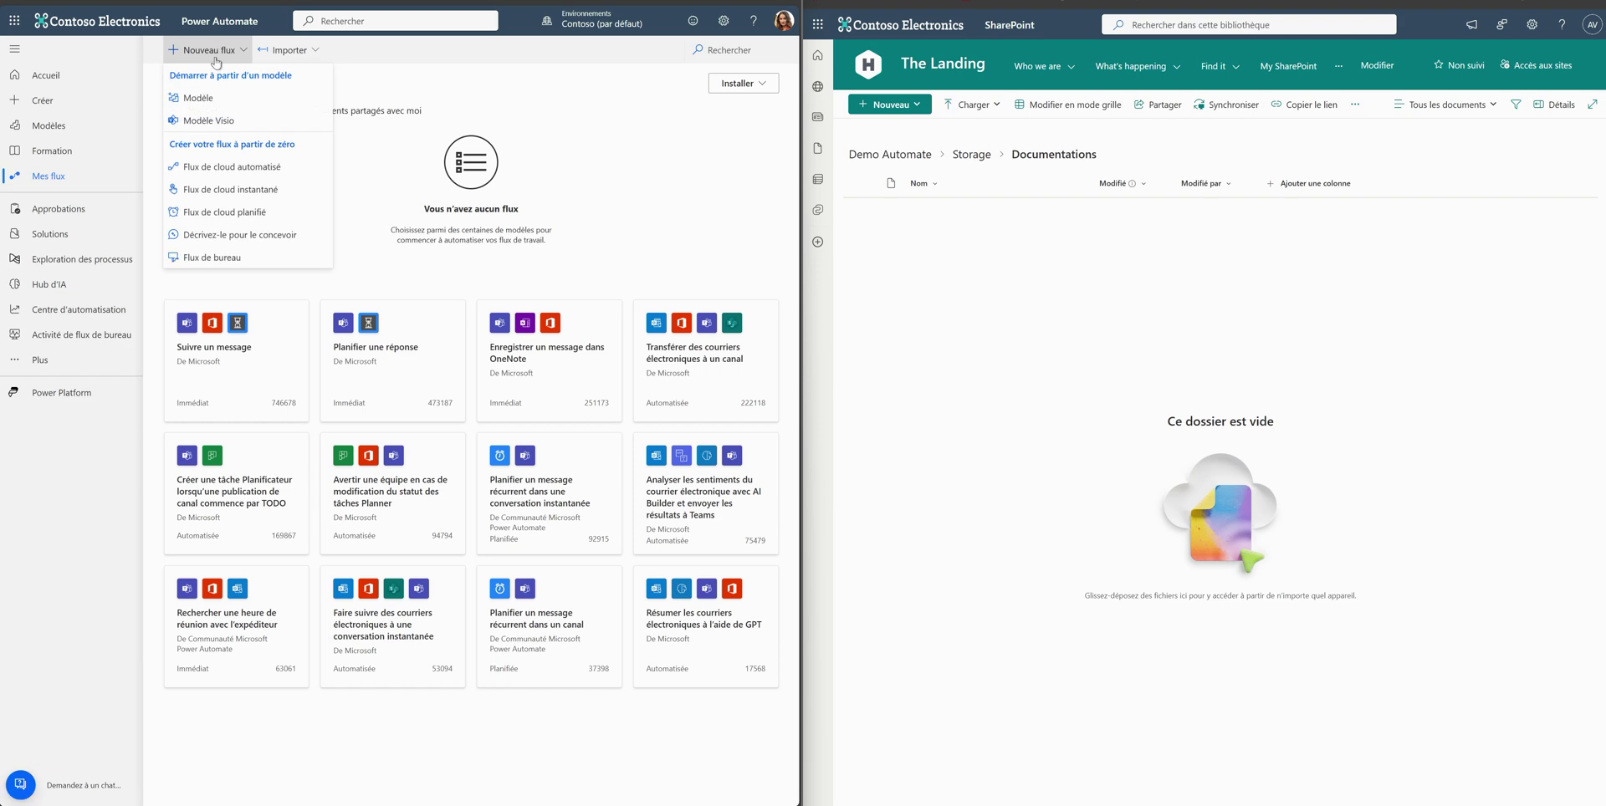
left_click(209, 168)
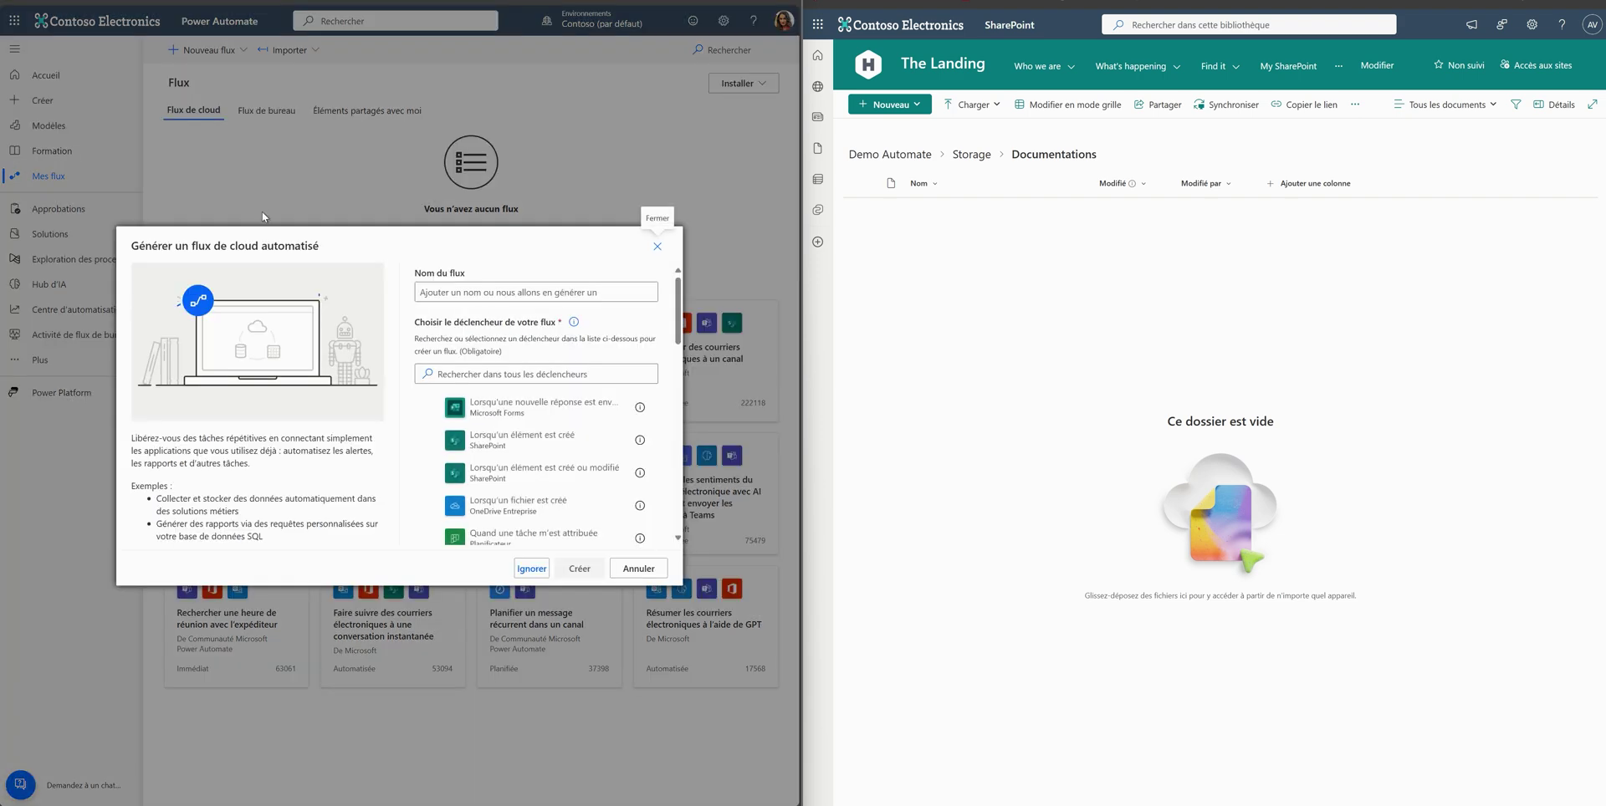
left_click(486, 293)
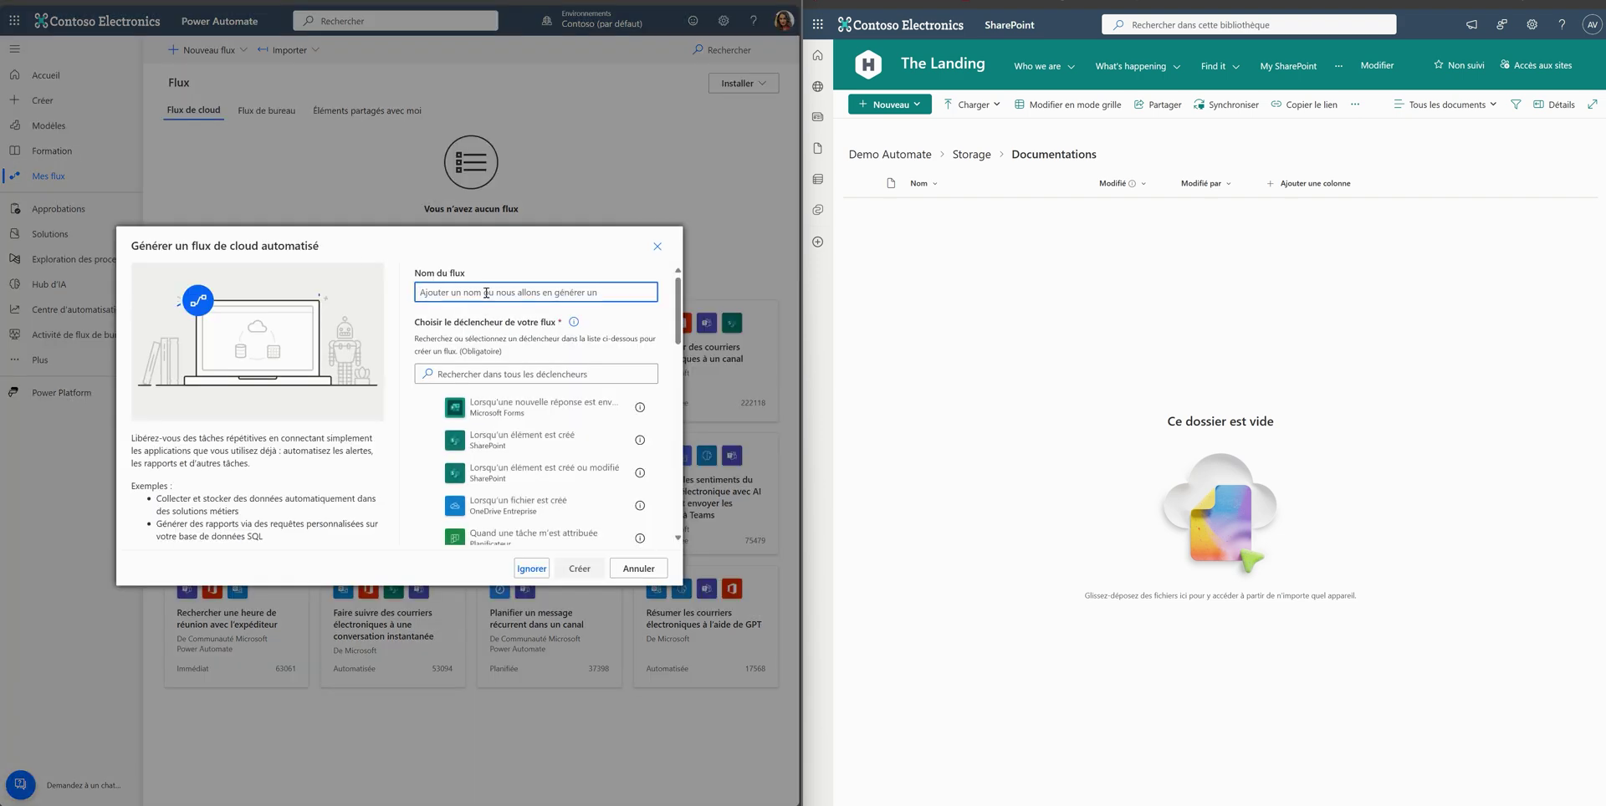
type("Enregistrement PJ dans SharePoint")
- Search the triggers for "outlo", choose Office 365 Outlook's "À l'arrivée d'un nouvel e-mail (V3)" and create the flow
left_click(484, 374)
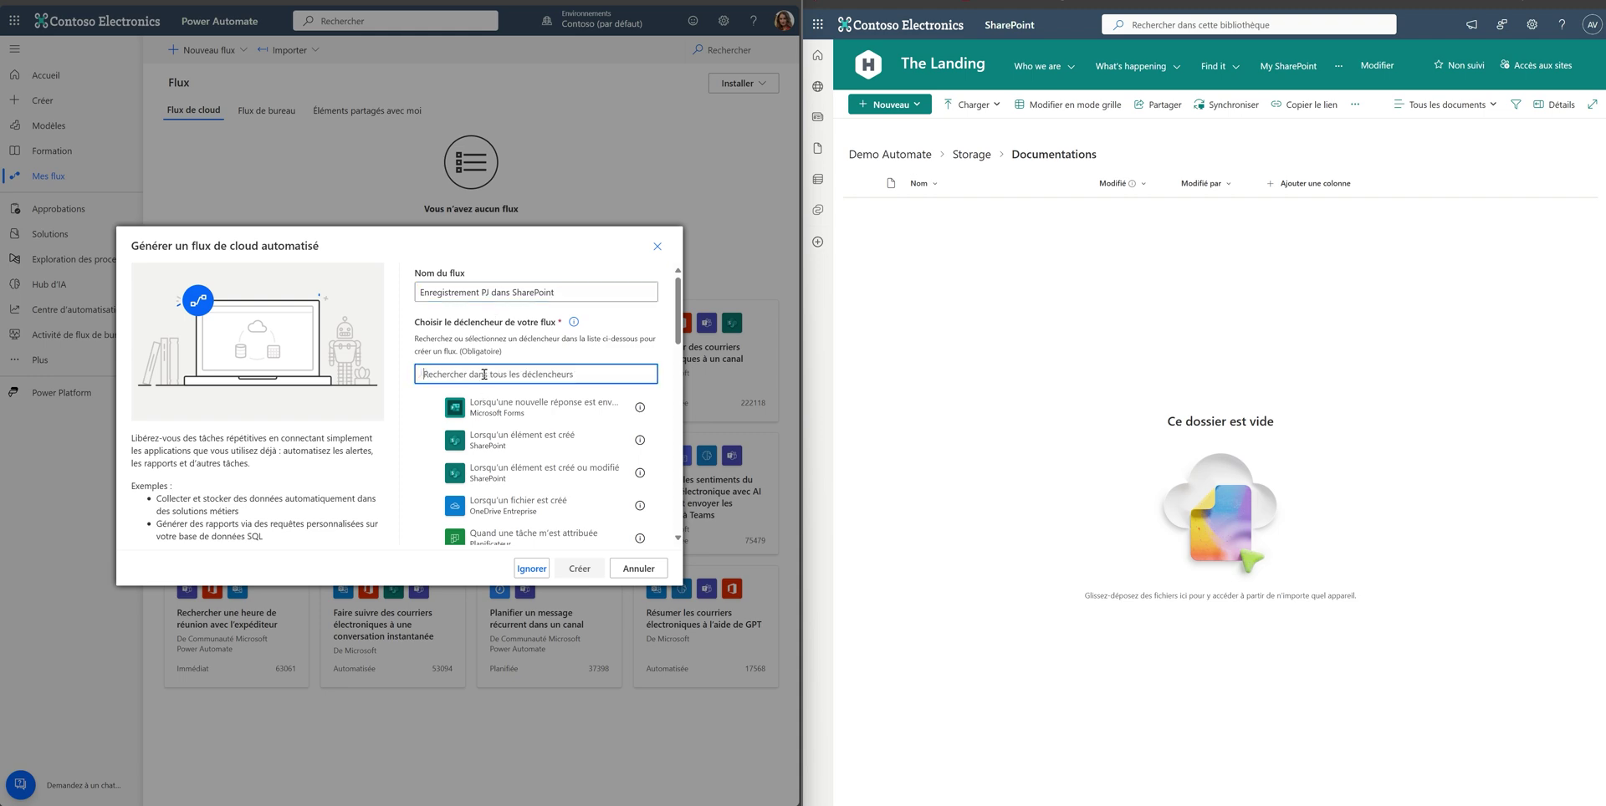
type("outlo")
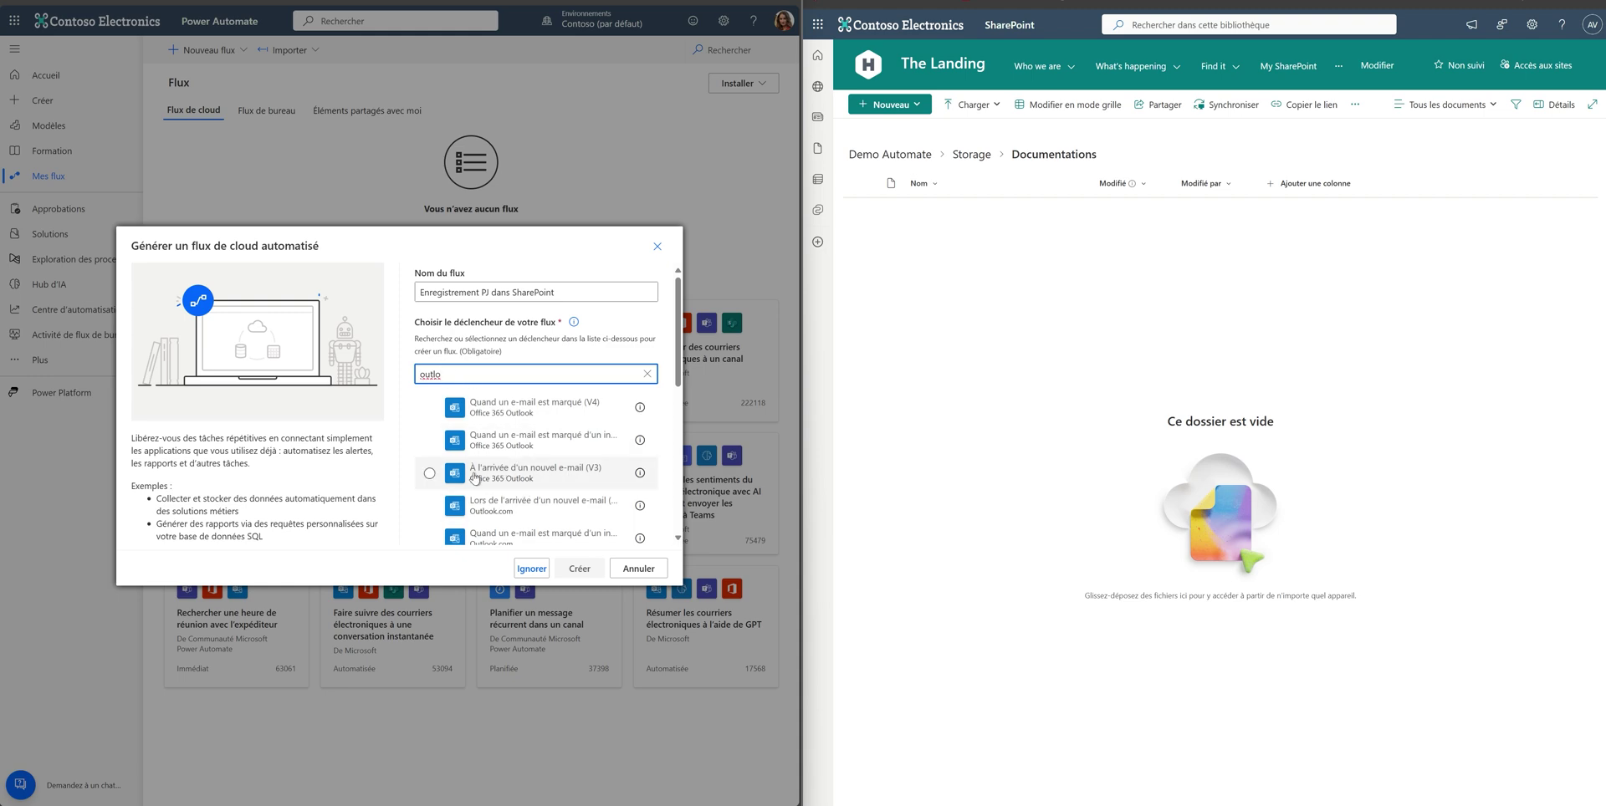
left_click(546, 474)
left_click(580, 568)
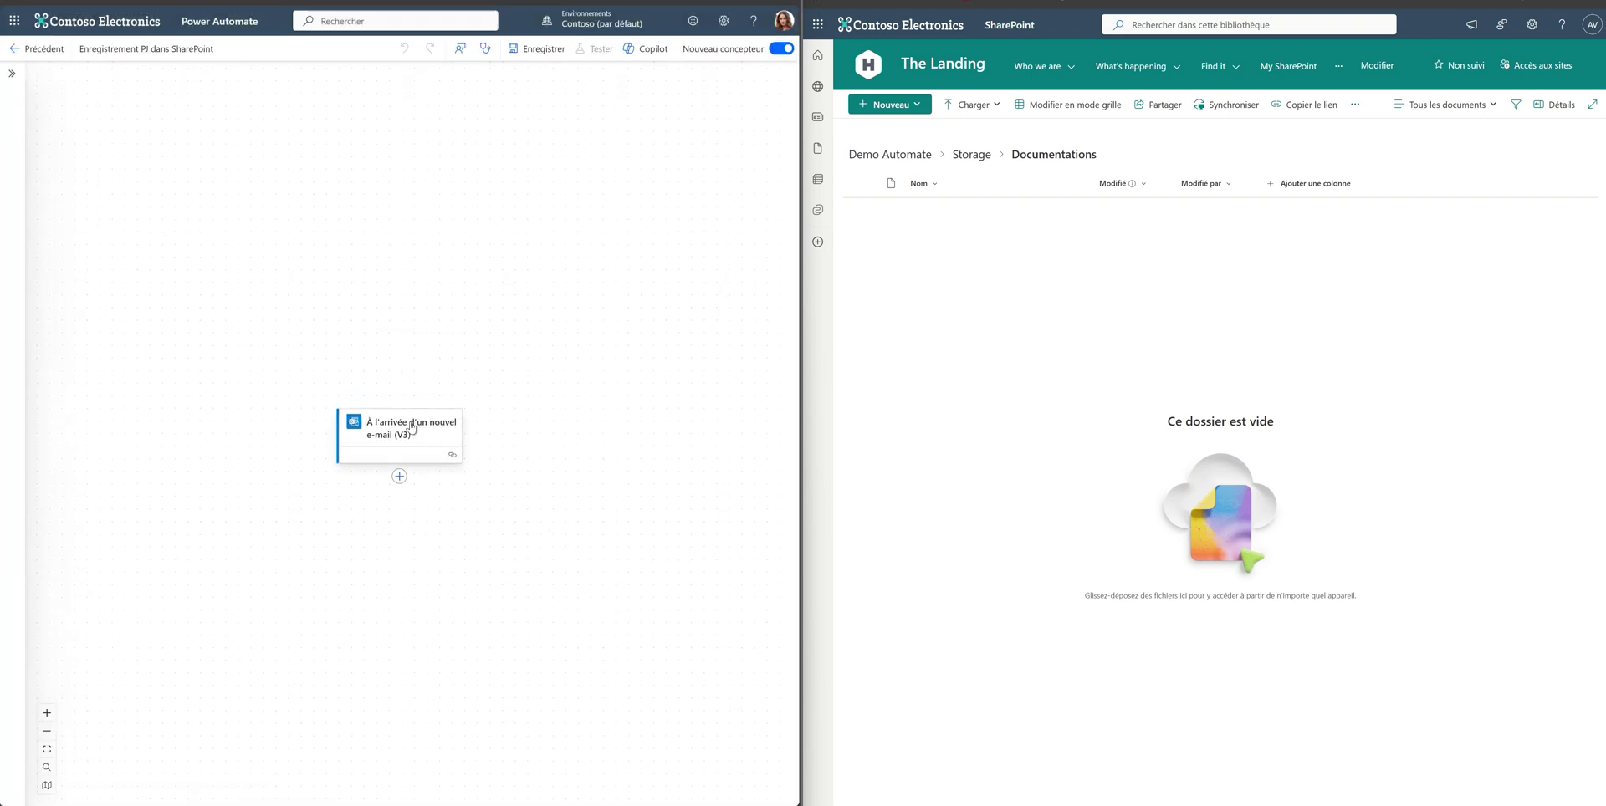
- Open the new-email trigger's settings and select the first existing Outlook connection for it
left_click(409, 429)
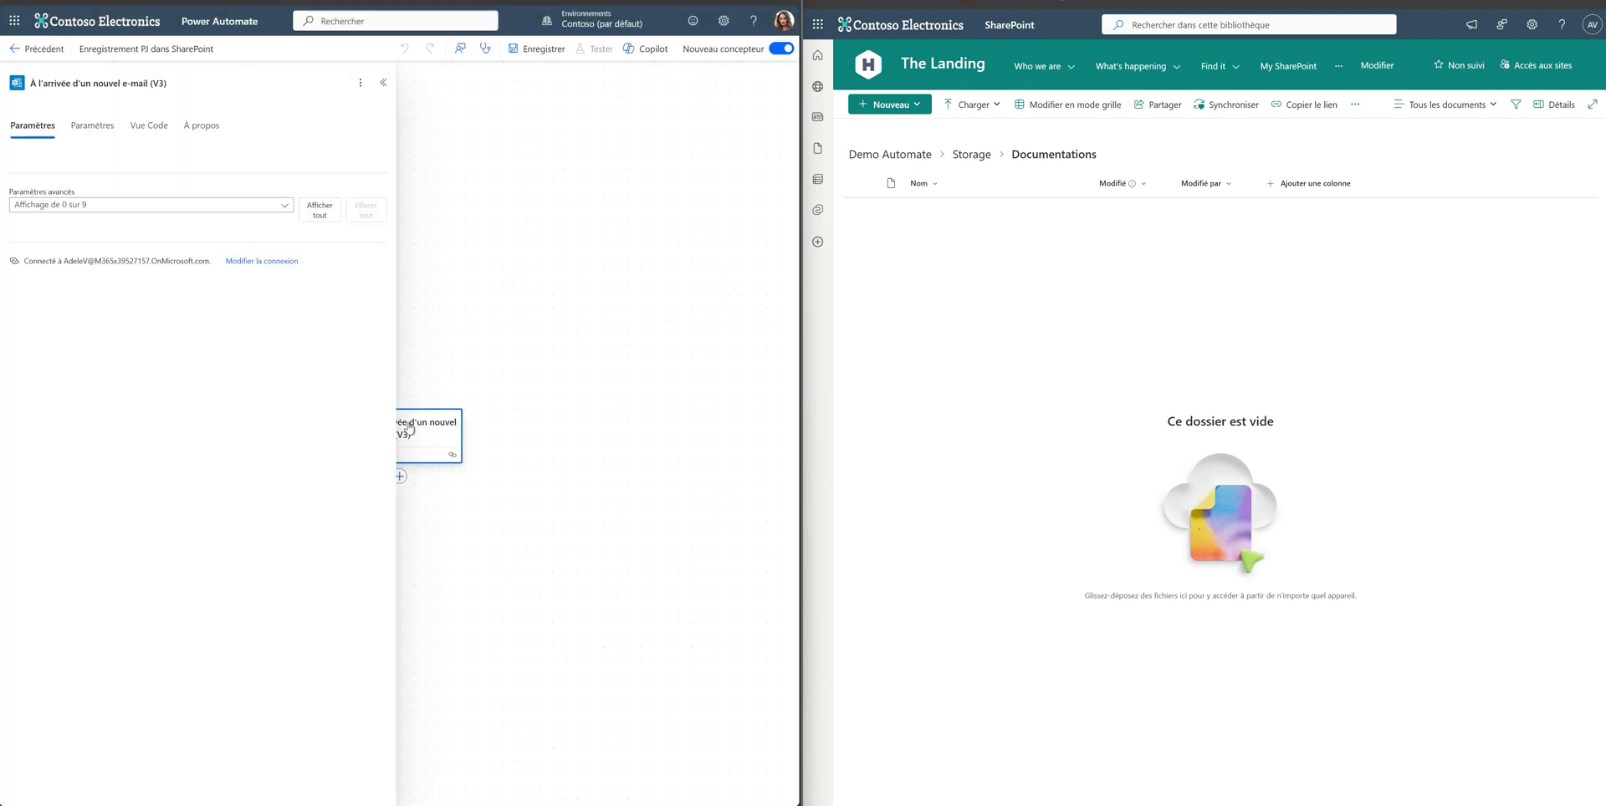
left_click(273, 266)
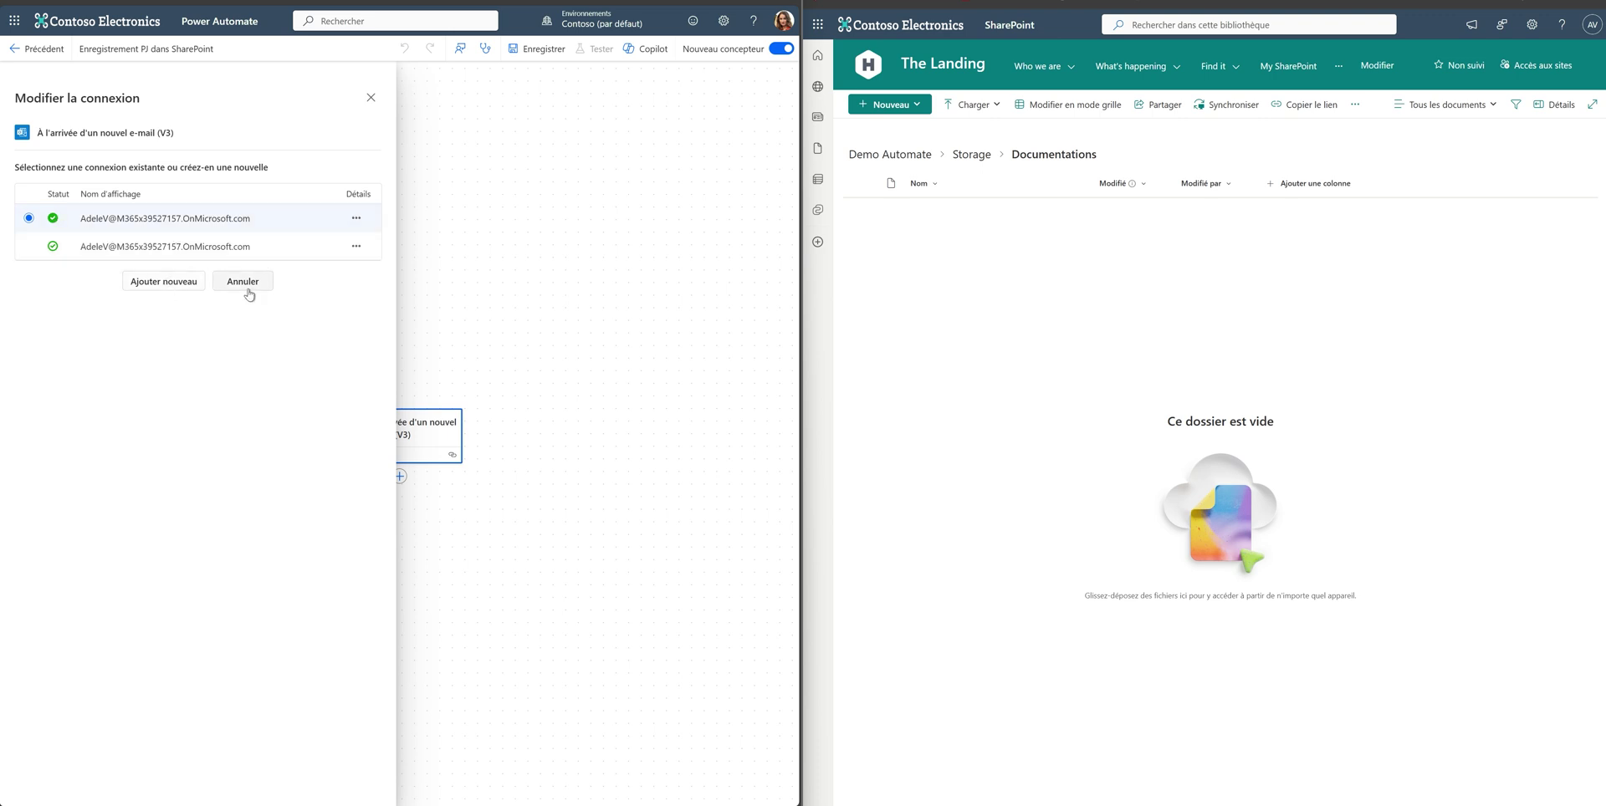
left_click(154, 217)
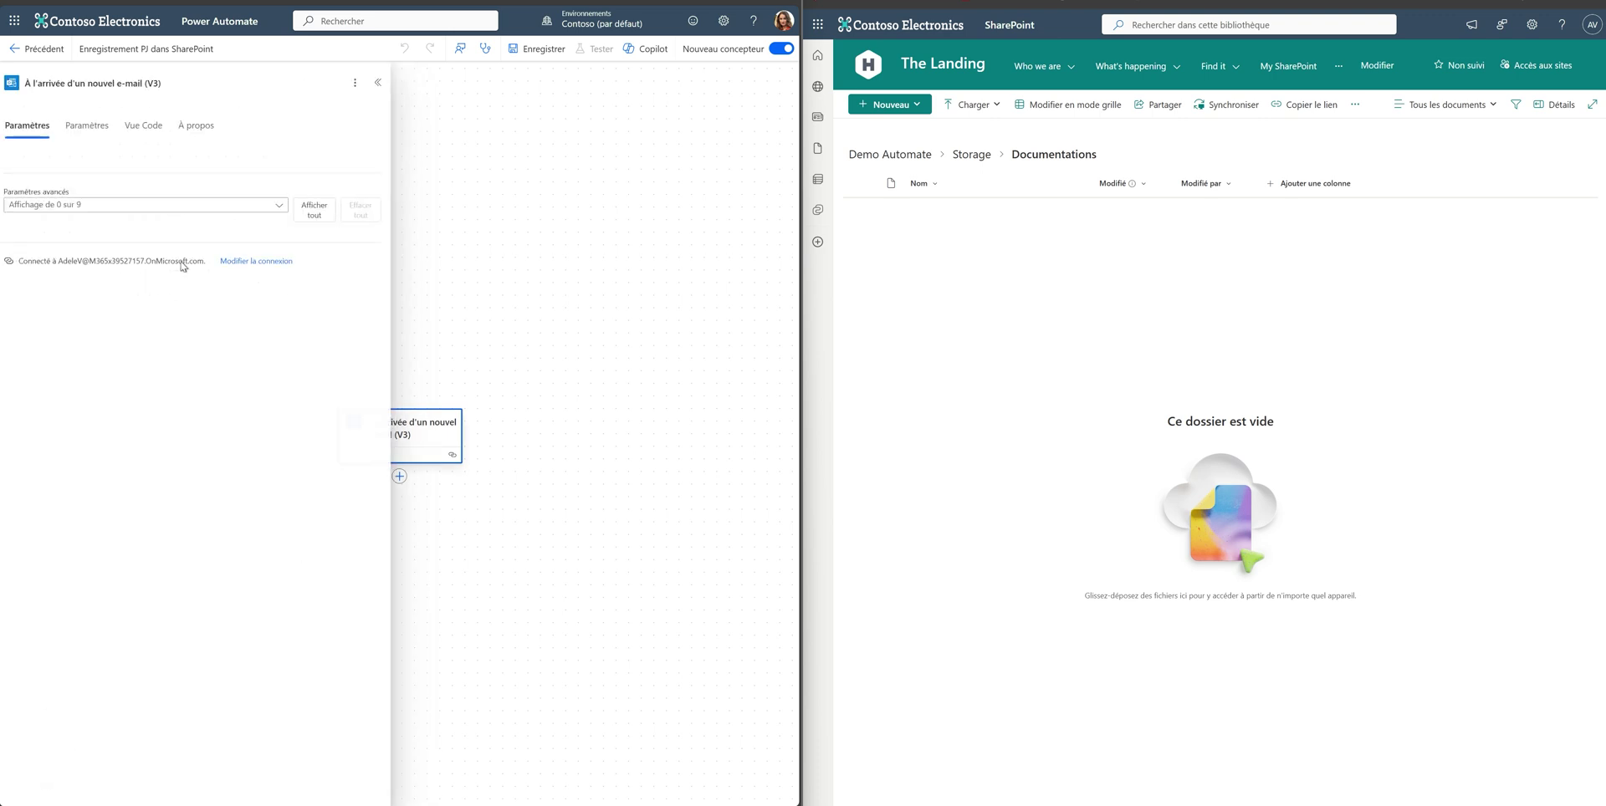
- Add the advanced parameters "De" and "Avec pièces jointes uniquement" to the new-email trigger
left_click(88, 214)
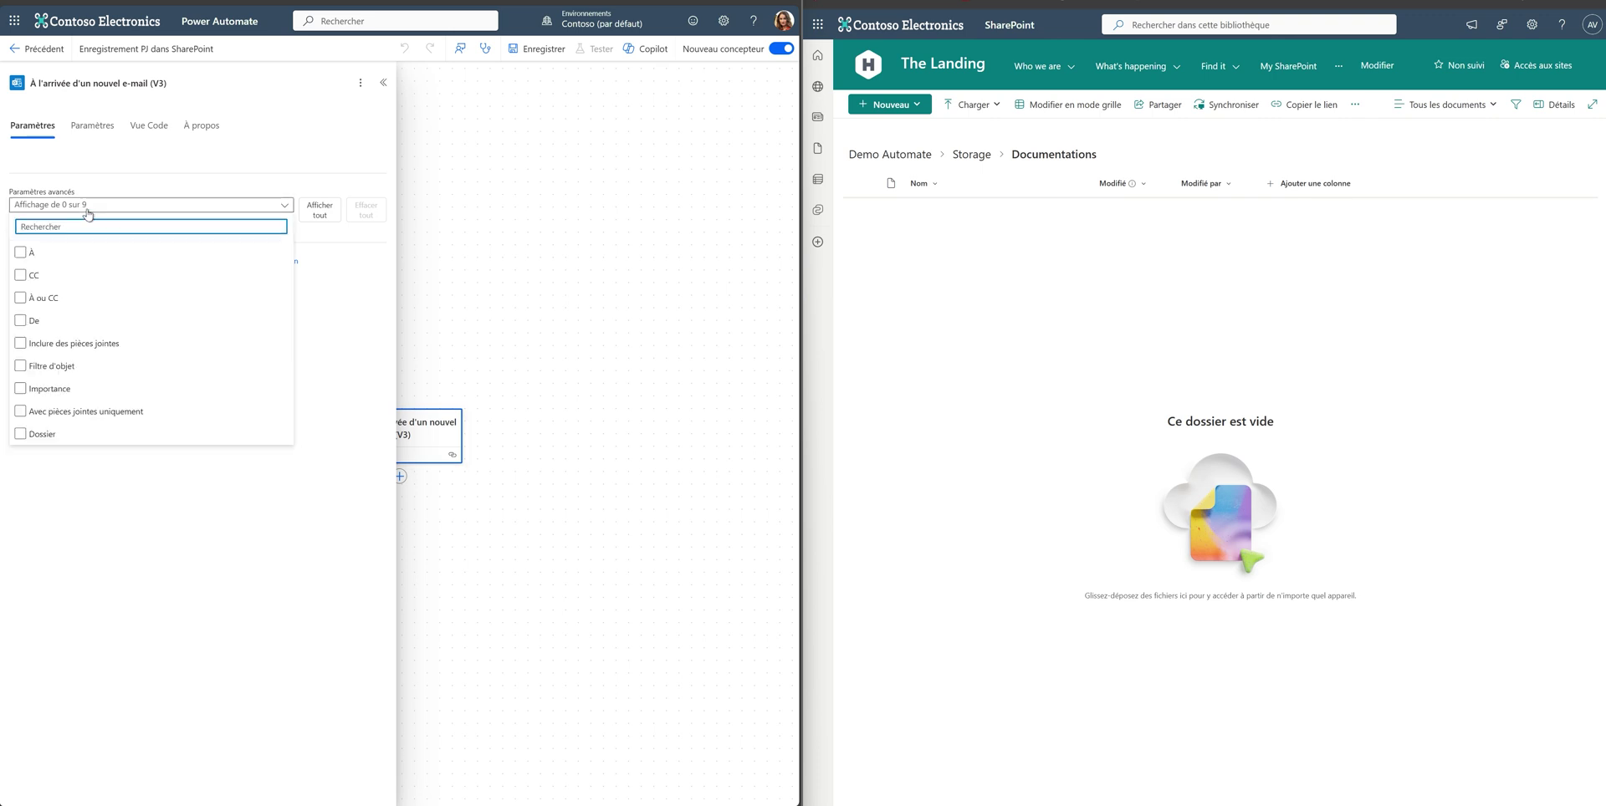
left_click(20, 321)
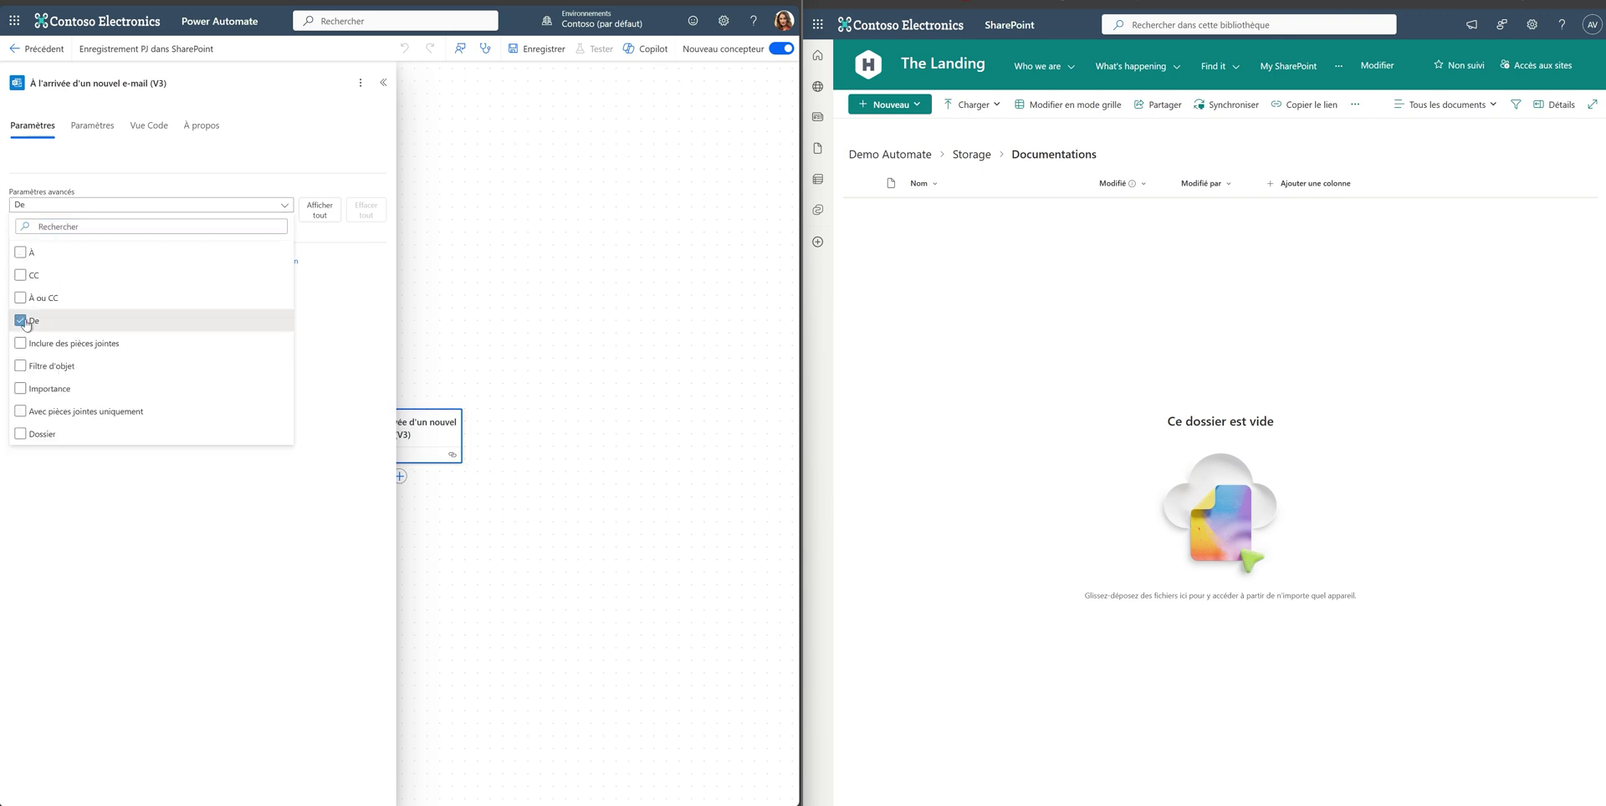
left_click(20, 411)
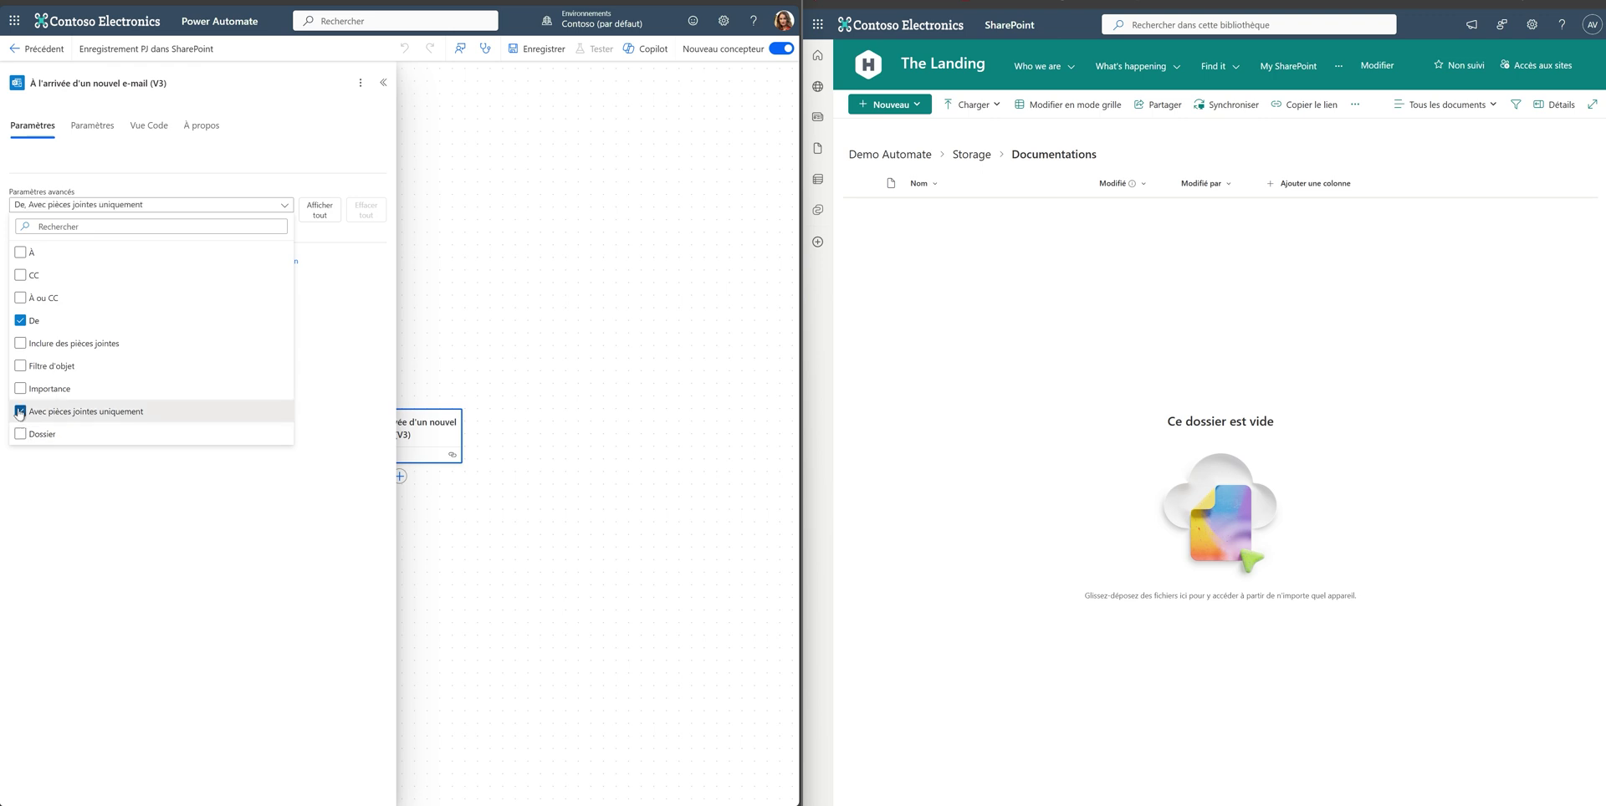
left_click(134, 493)
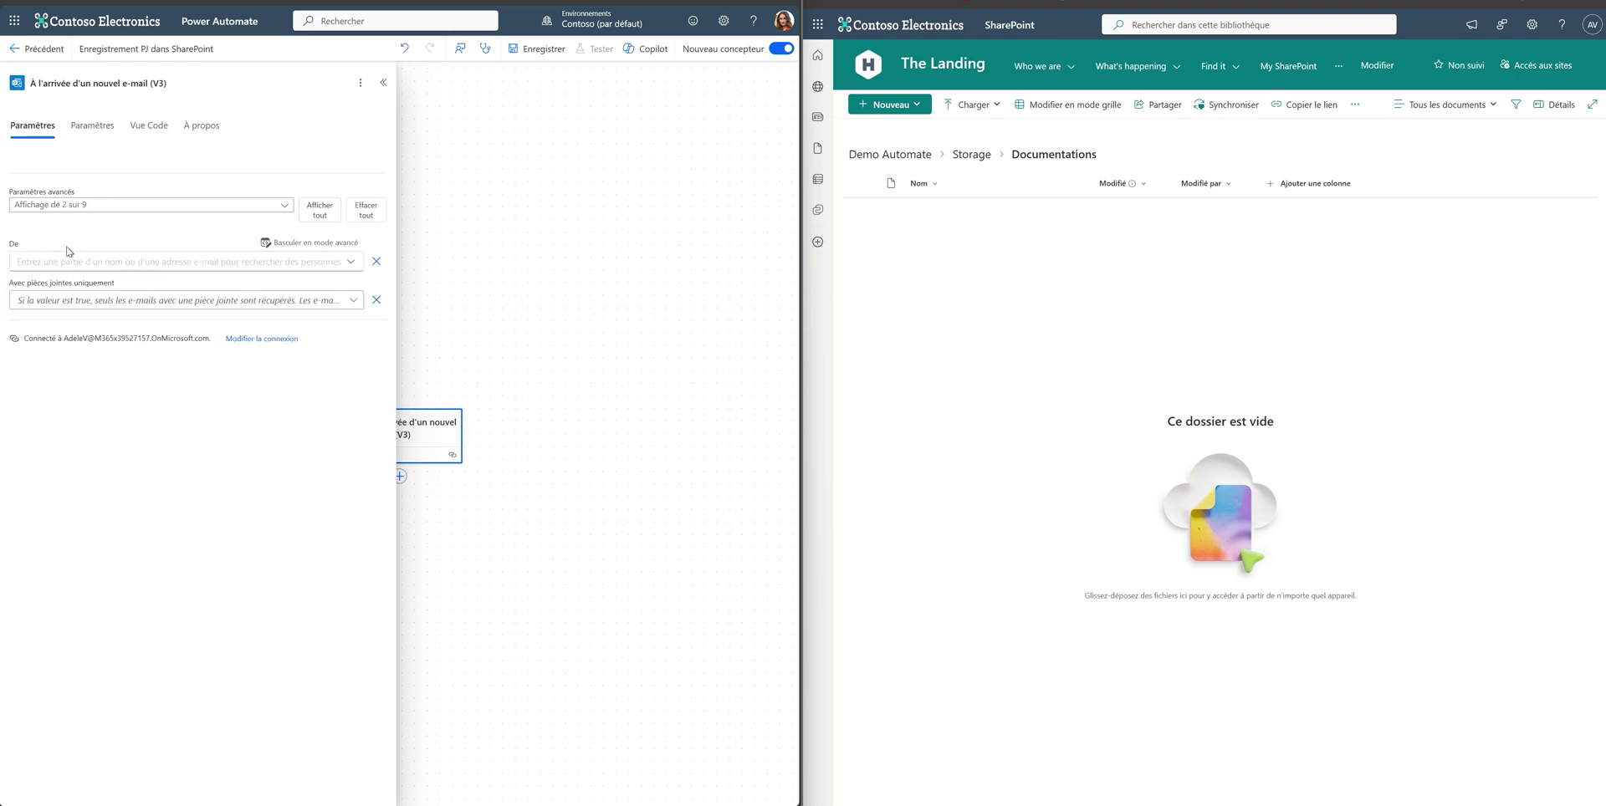
- Paste the sender's e-mail address into the trigger's "De" parameter and accept it as the value
left_click(192, 263)
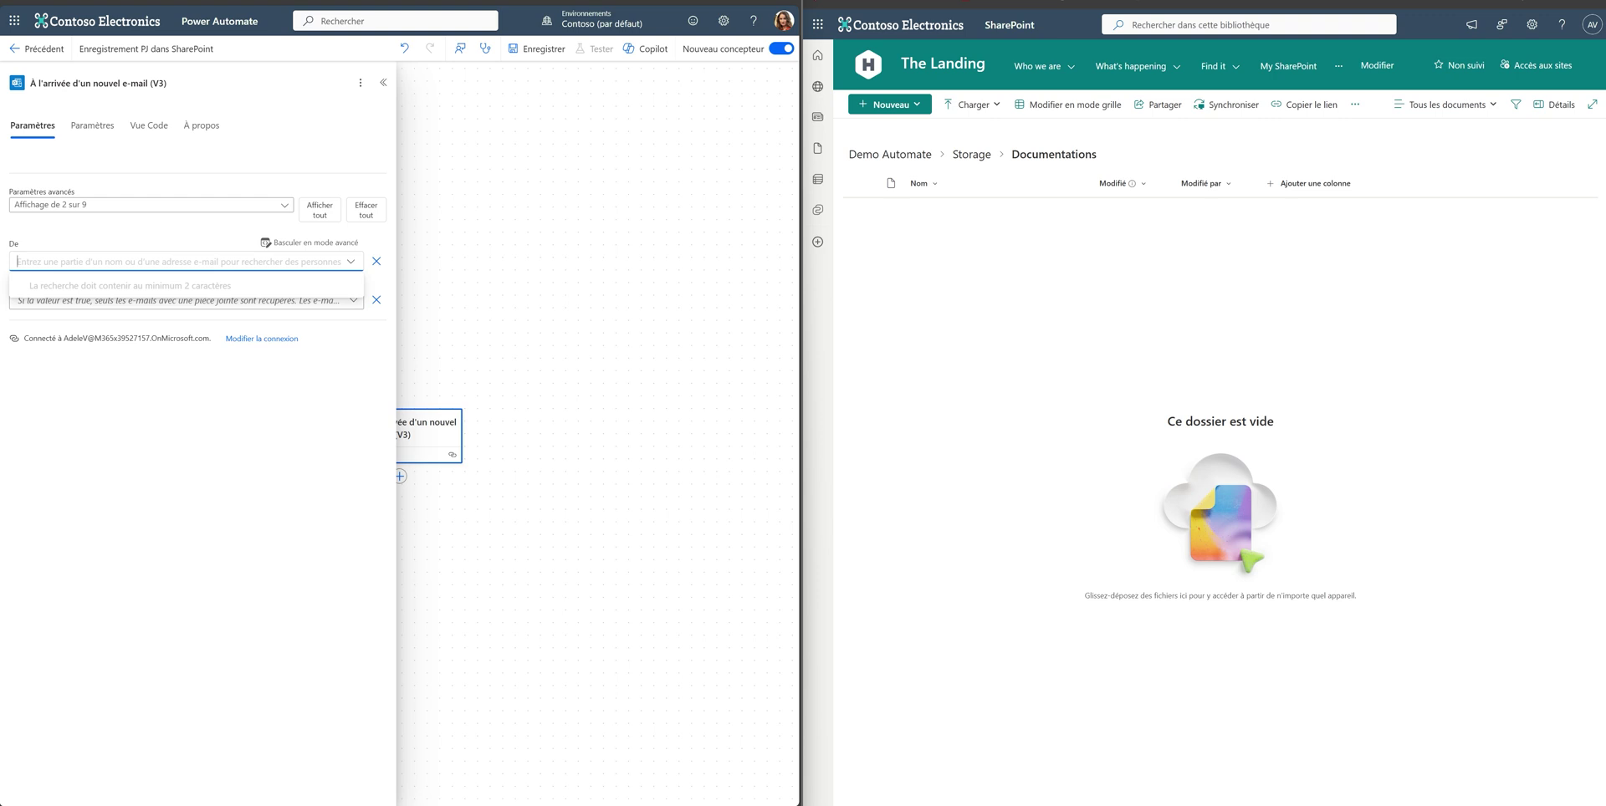
left_click(192, 469)
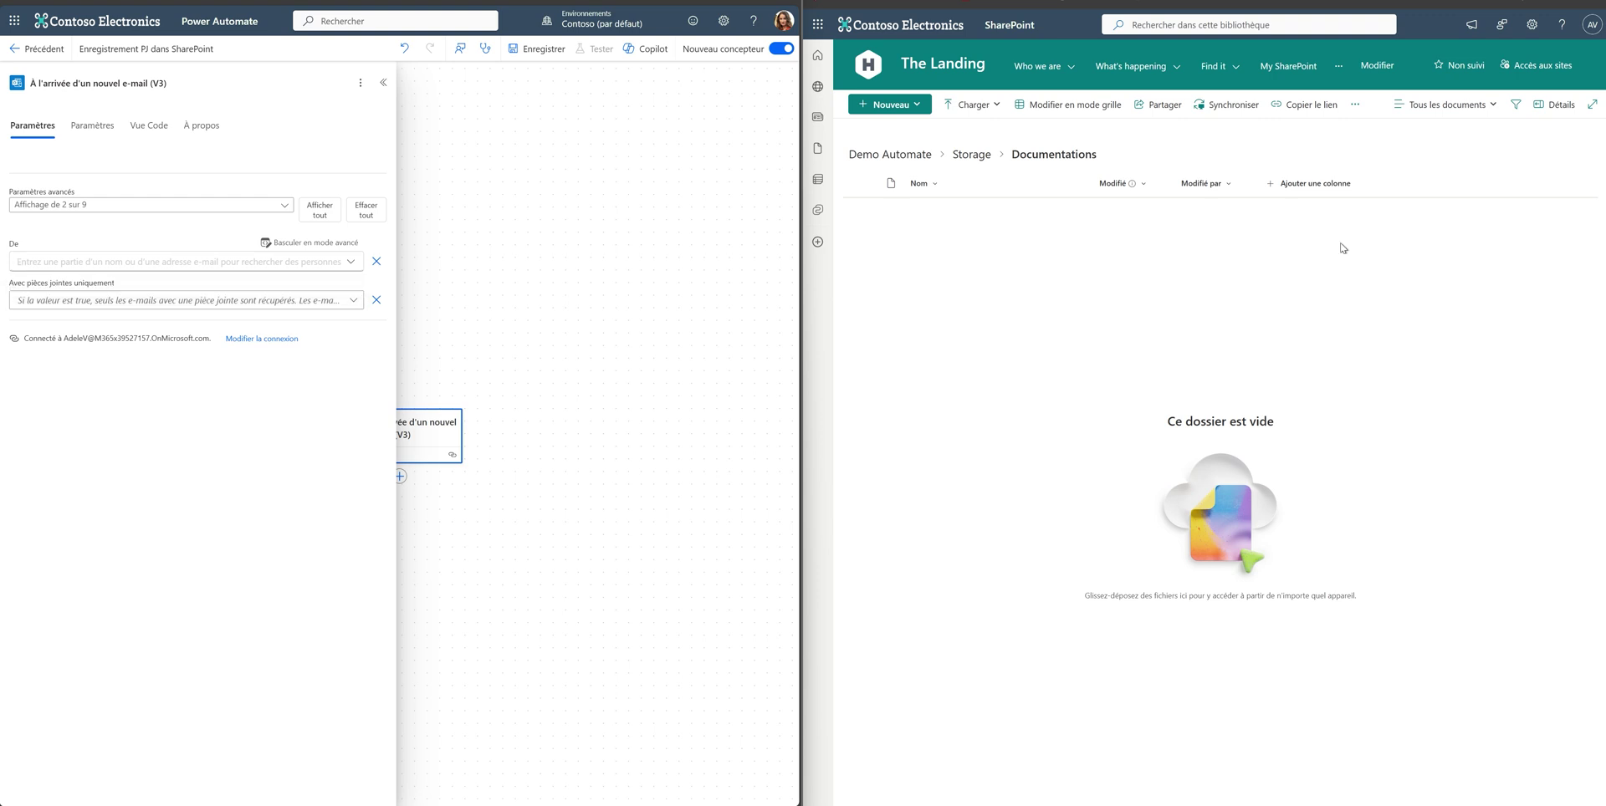
left_click(46, 265)
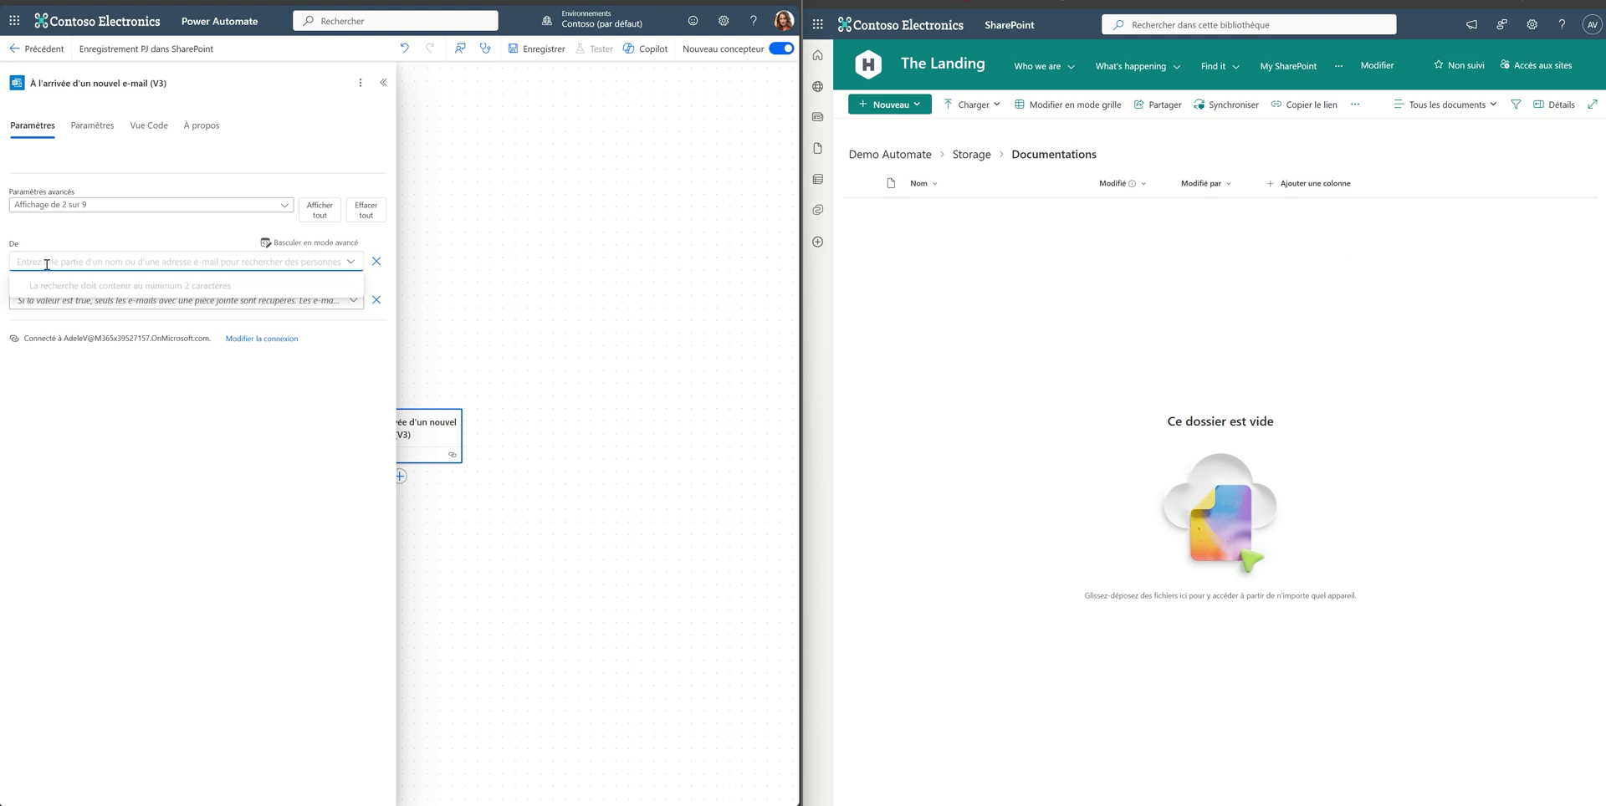
key("ctrl+v")
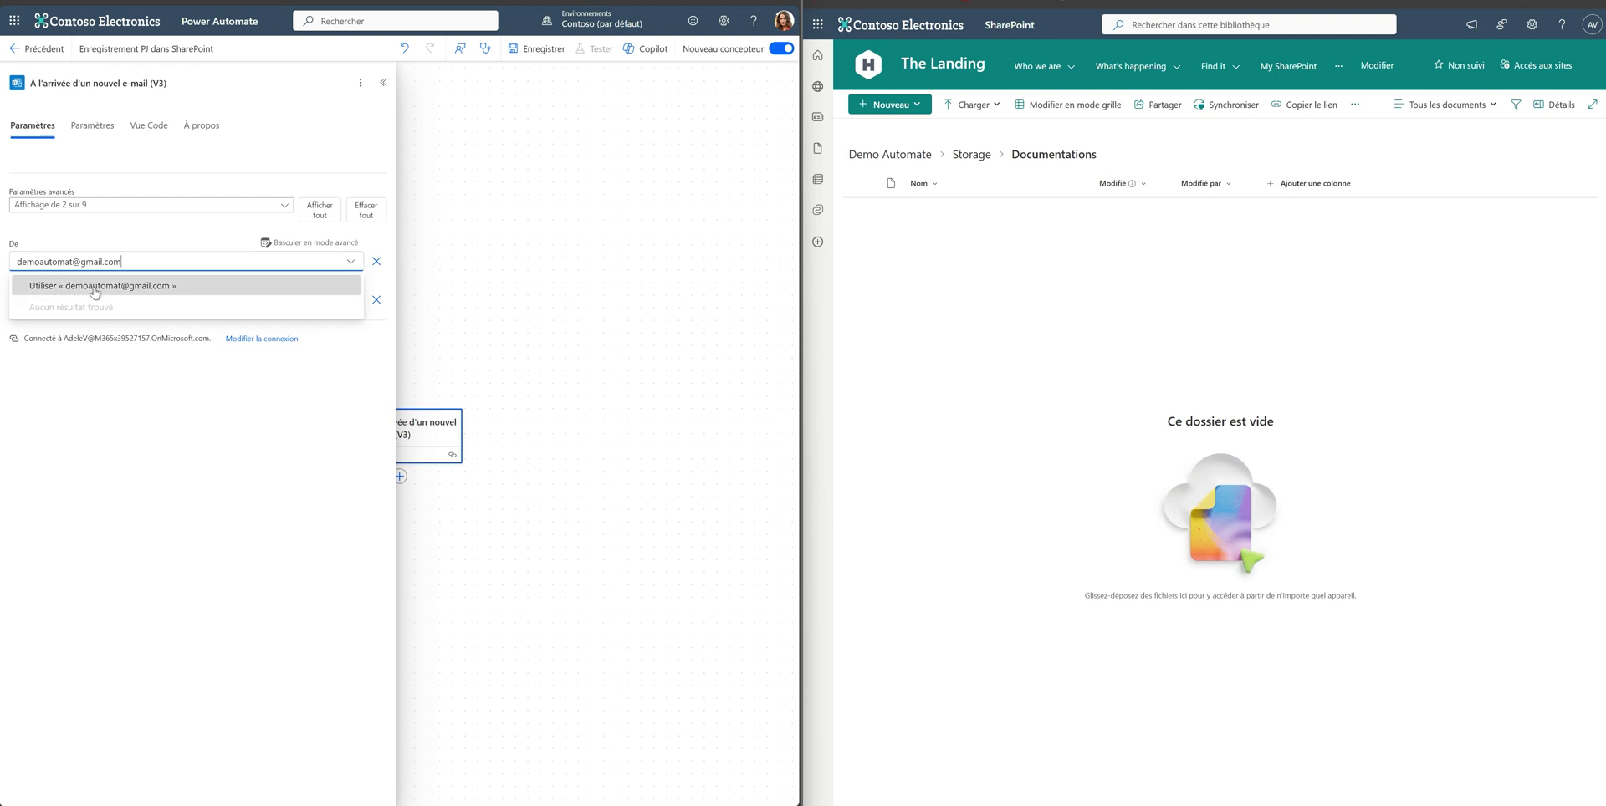
left_click(95, 286)
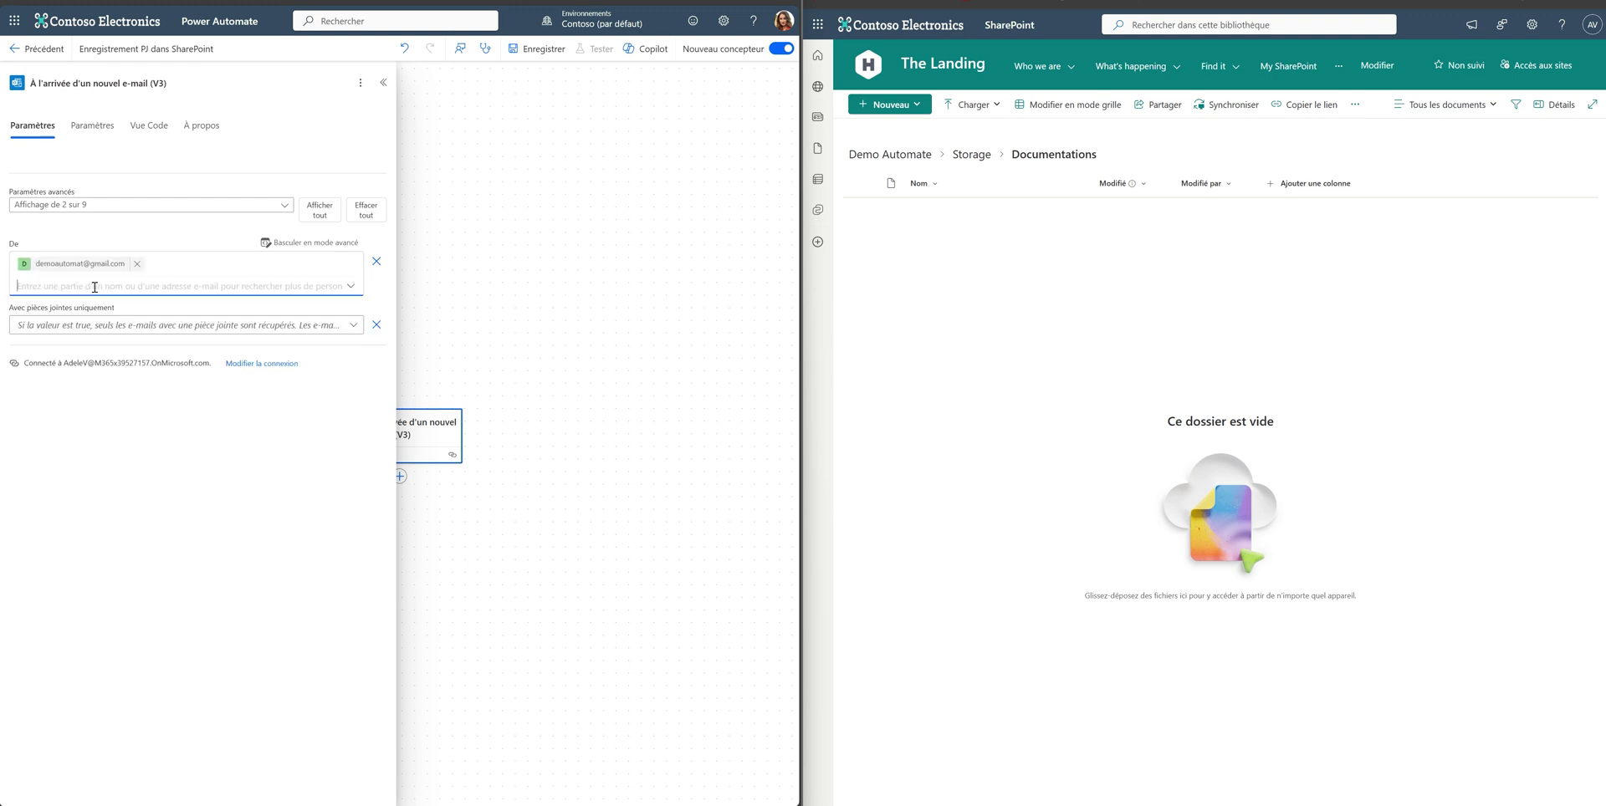
- Set the trigger's "Avec pièces jointes uniquement" to Oui and close its settings
left_click(90, 333)
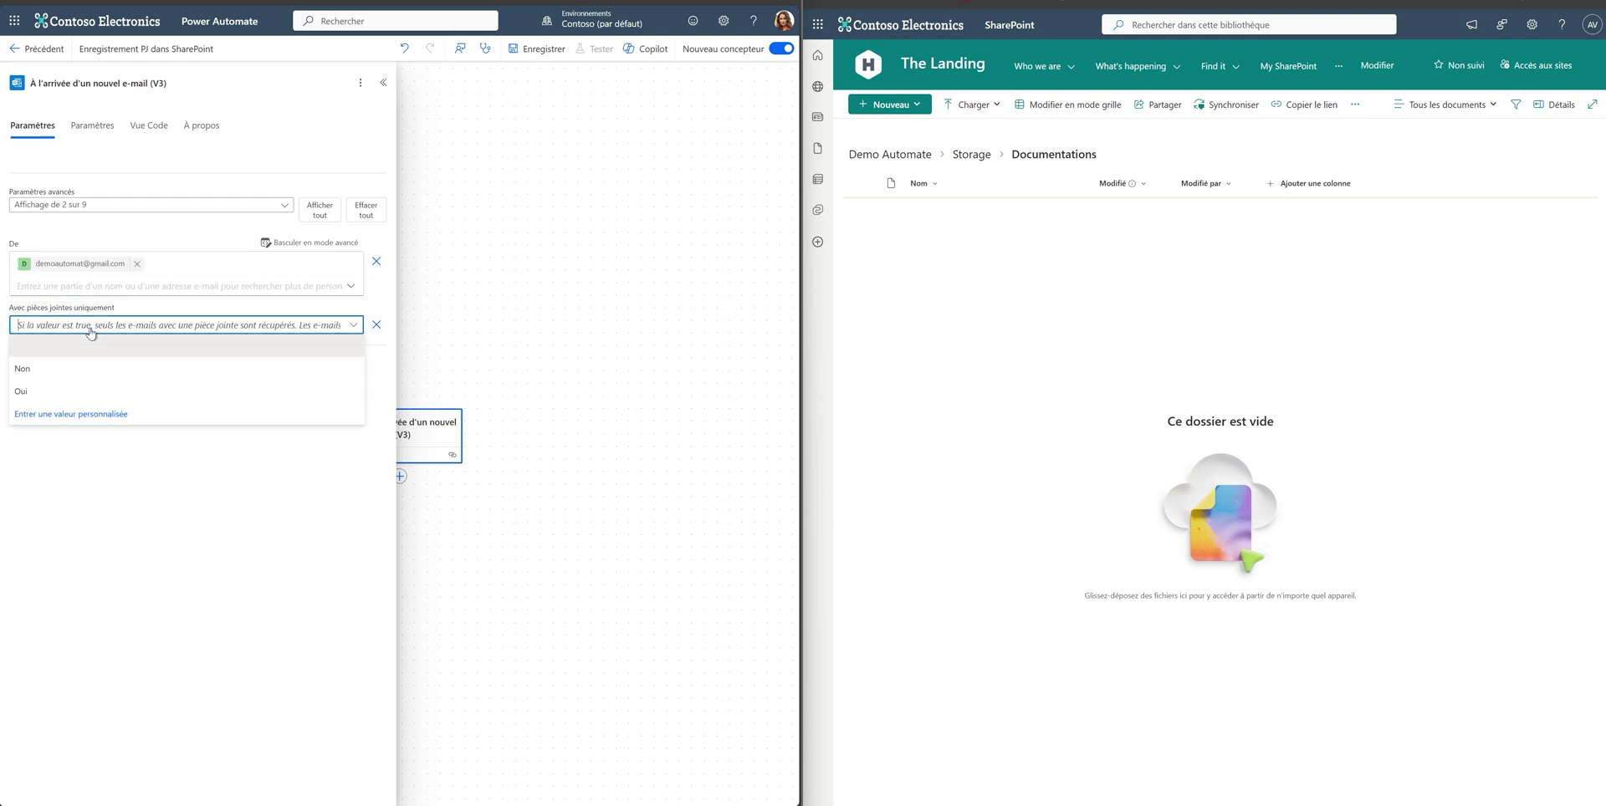
left_click(25, 393)
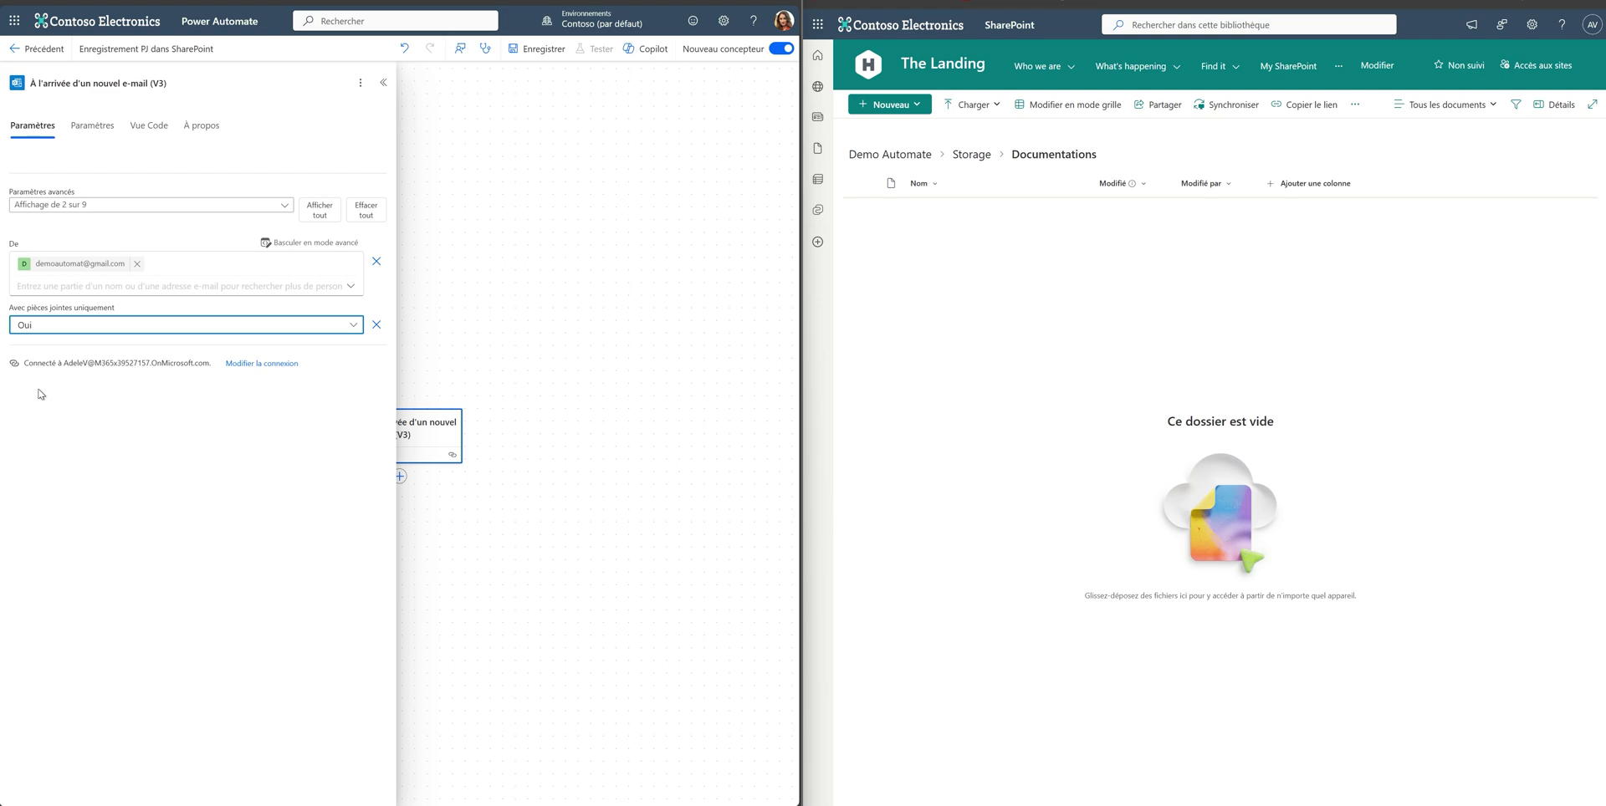
left_click(463, 333)
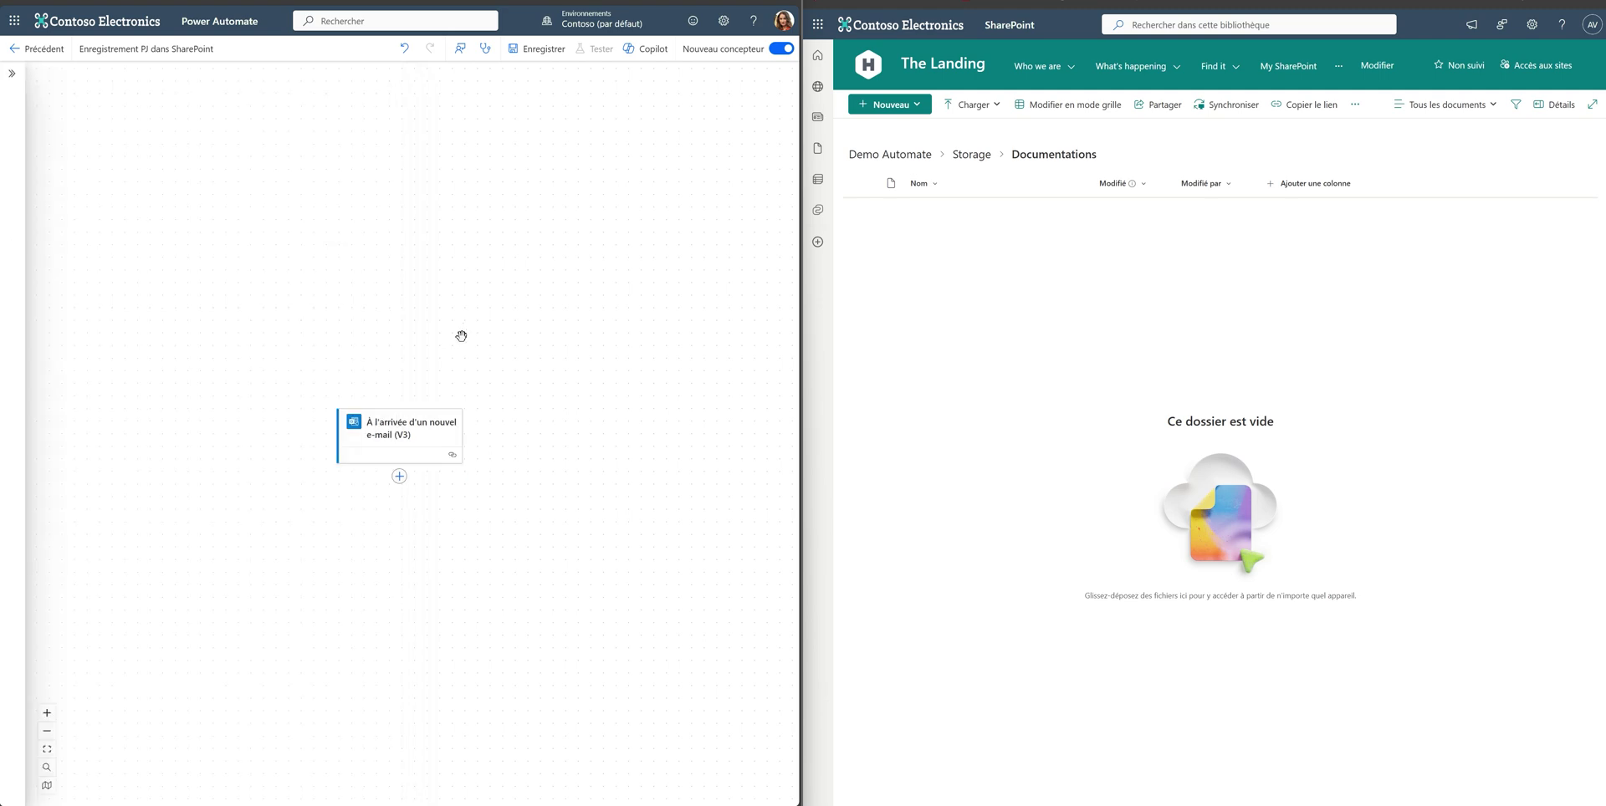
- Add the Office 365 Outlook action "Obtenir des e-mails (V3)" below the trigger, searching the actions for "outl"
left_click(399, 477)
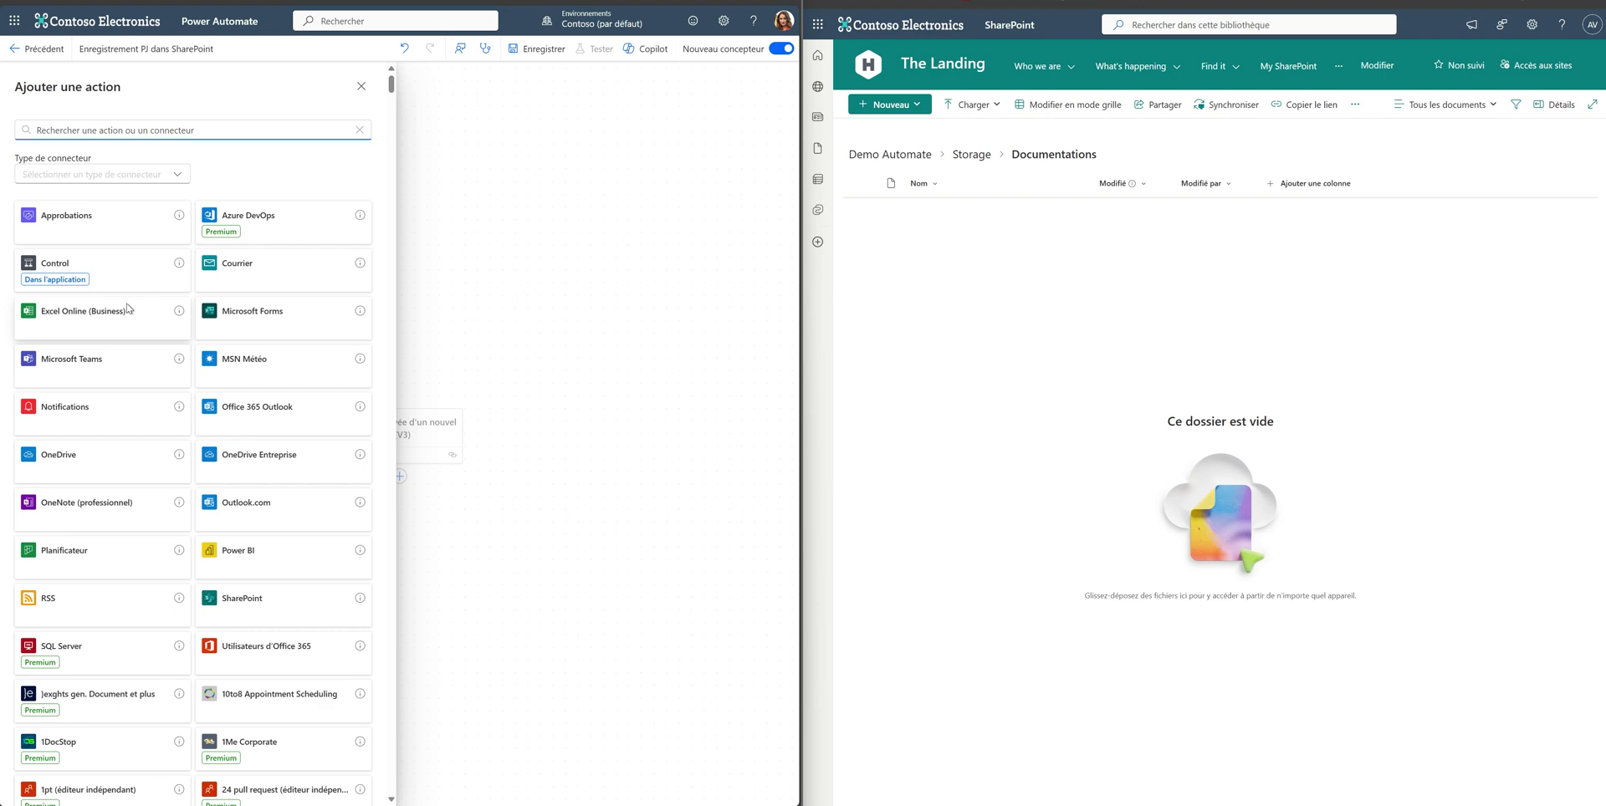
type("outl")
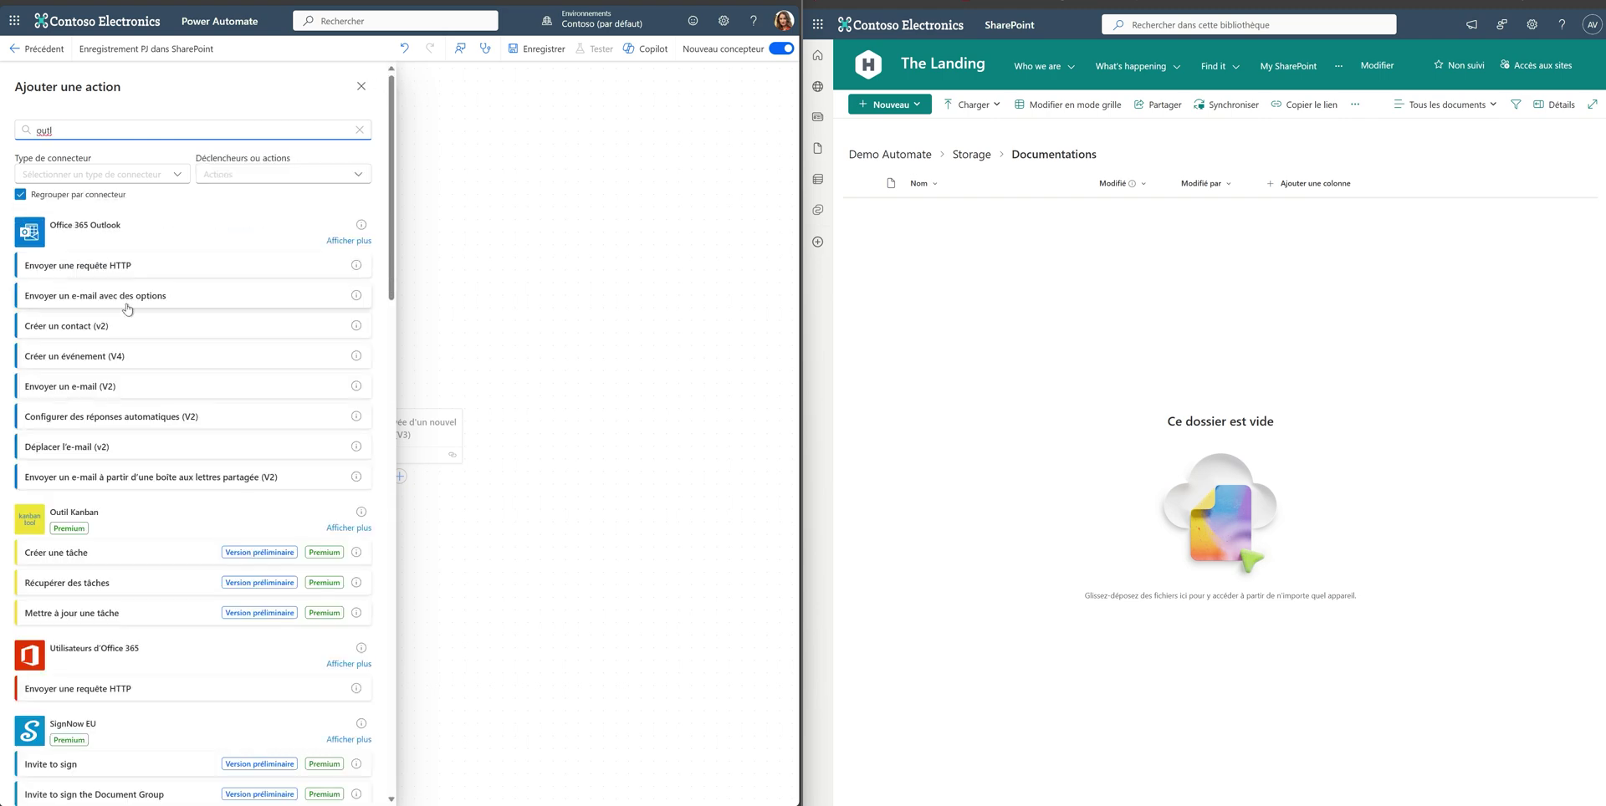
left_click(357, 241)
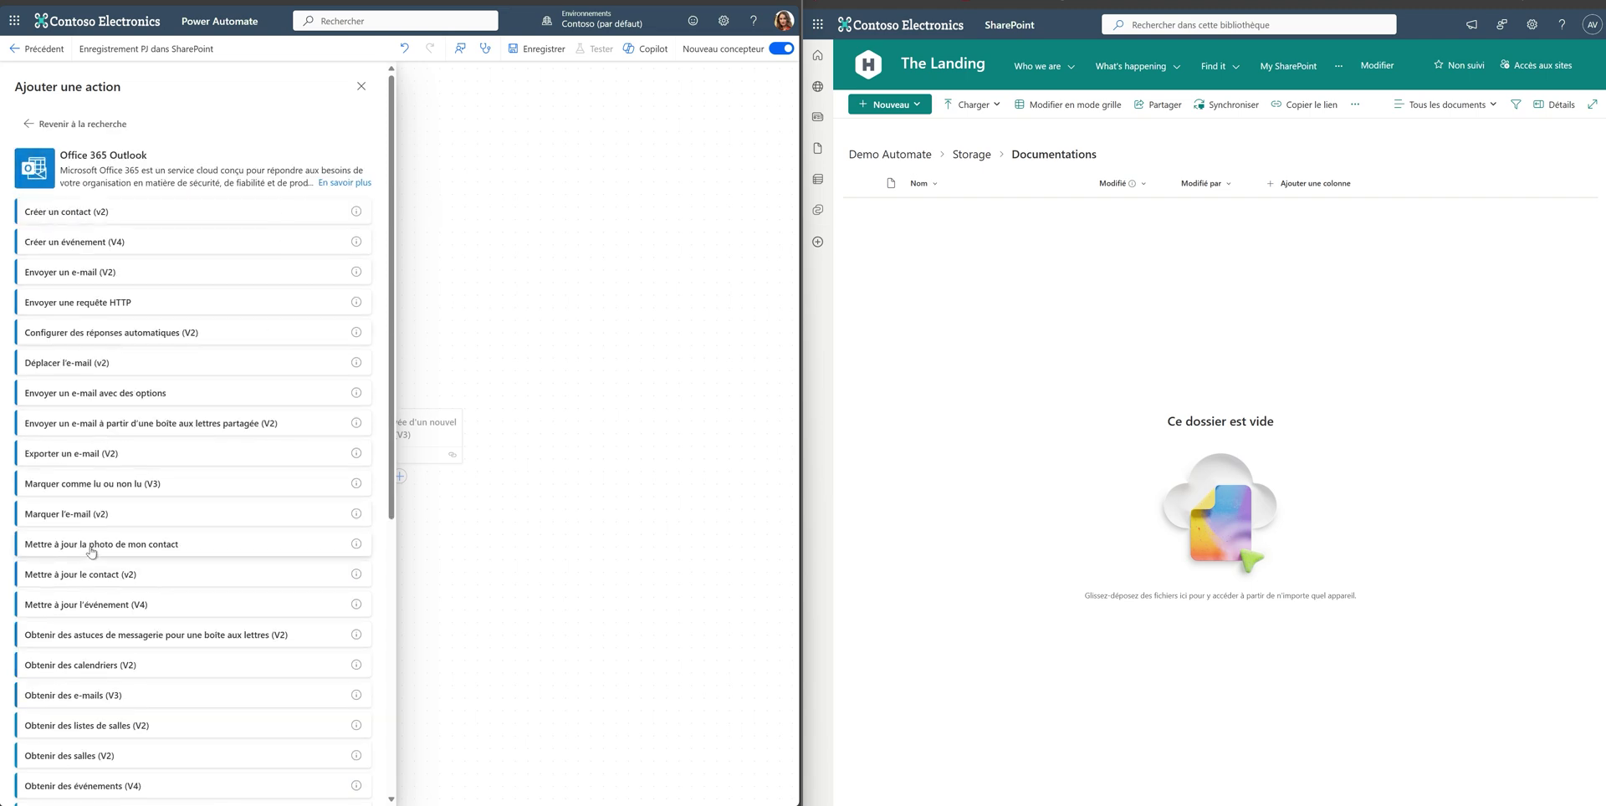
left_click(98, 701)
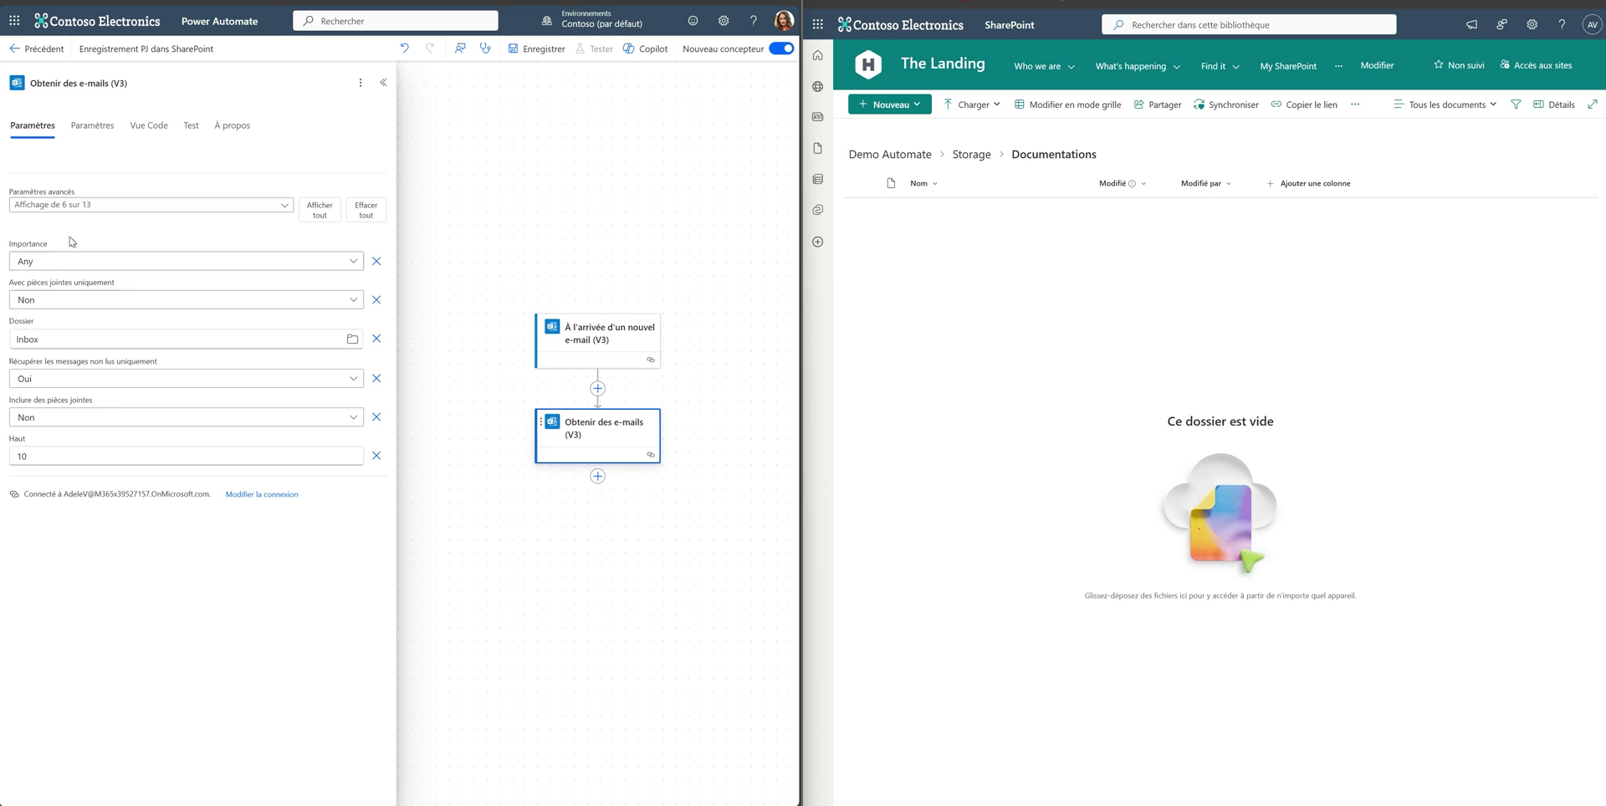
- Add the advanced parameter "De" to the "Obtenir des e-mails (V3)" action
left_click(72, 206)
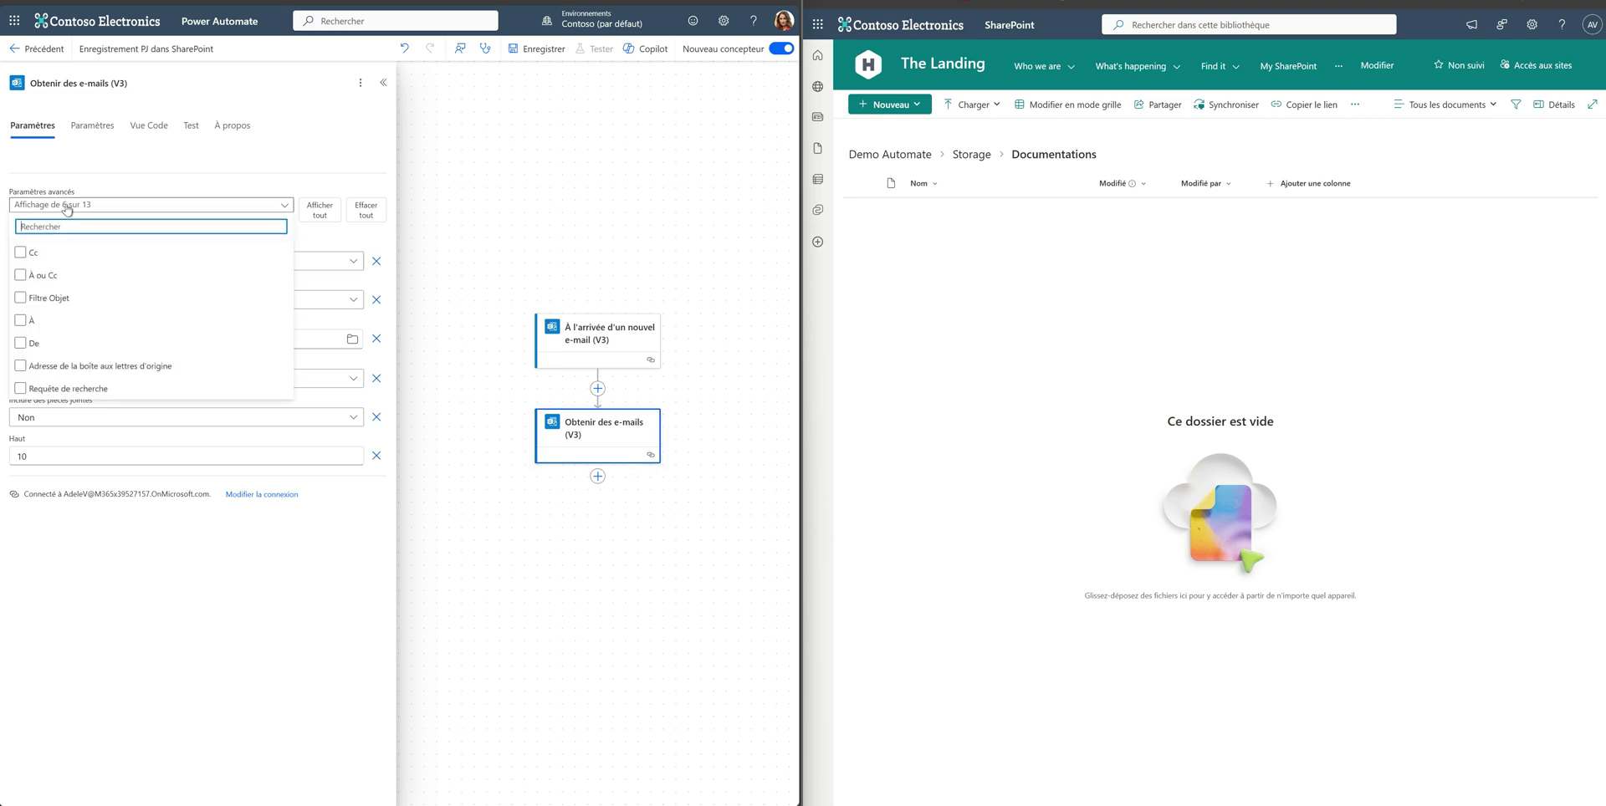
left_click(22, 345)
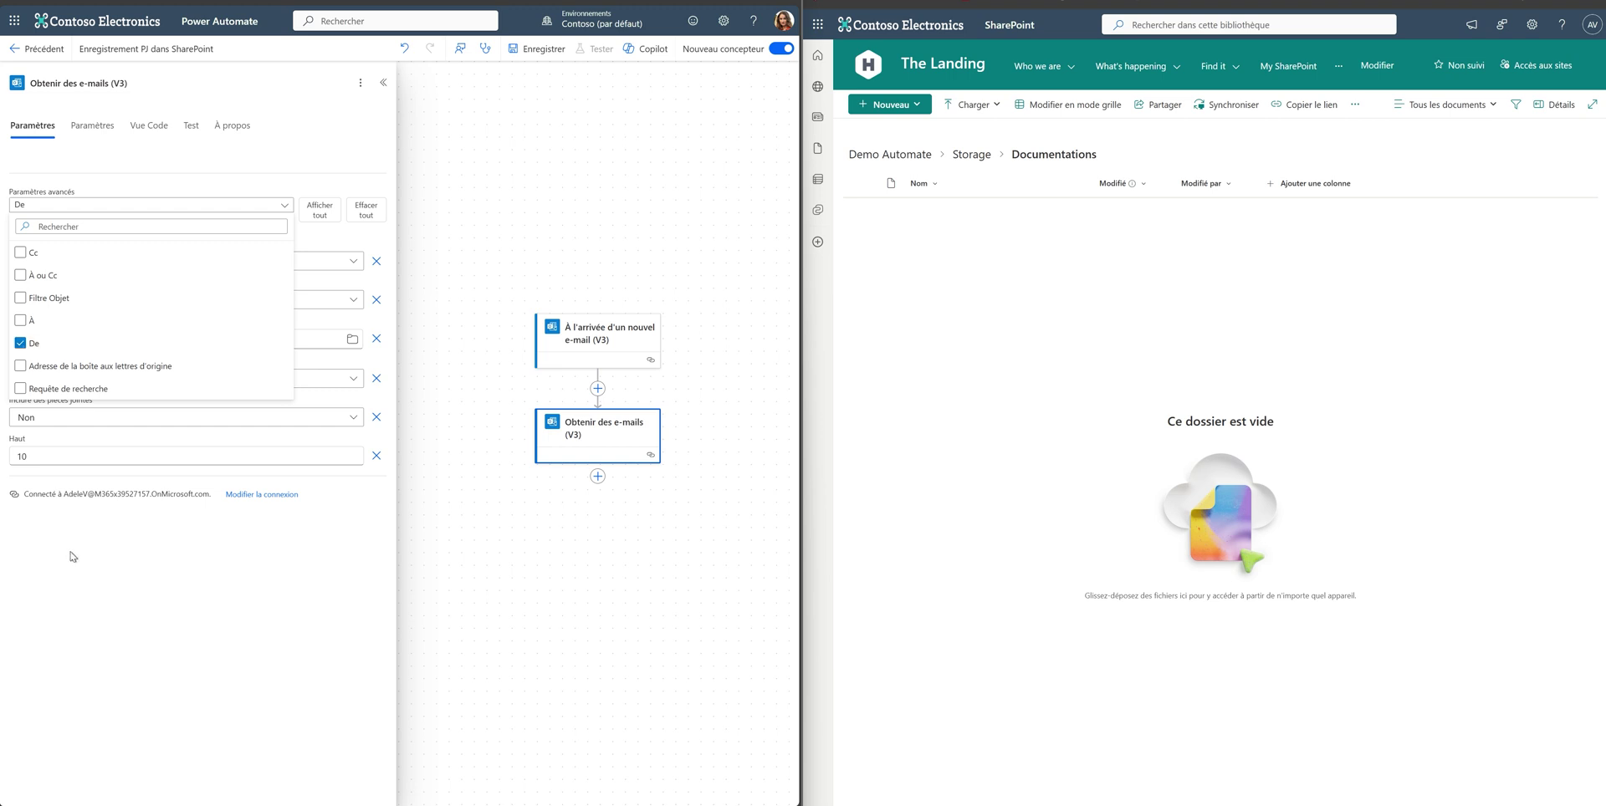
left_click(73, 557)
- Set the action's "Avec pièces jointes uniquement" to Oui and paste the sender's e-mail address into "De"
left_click(30, 303)
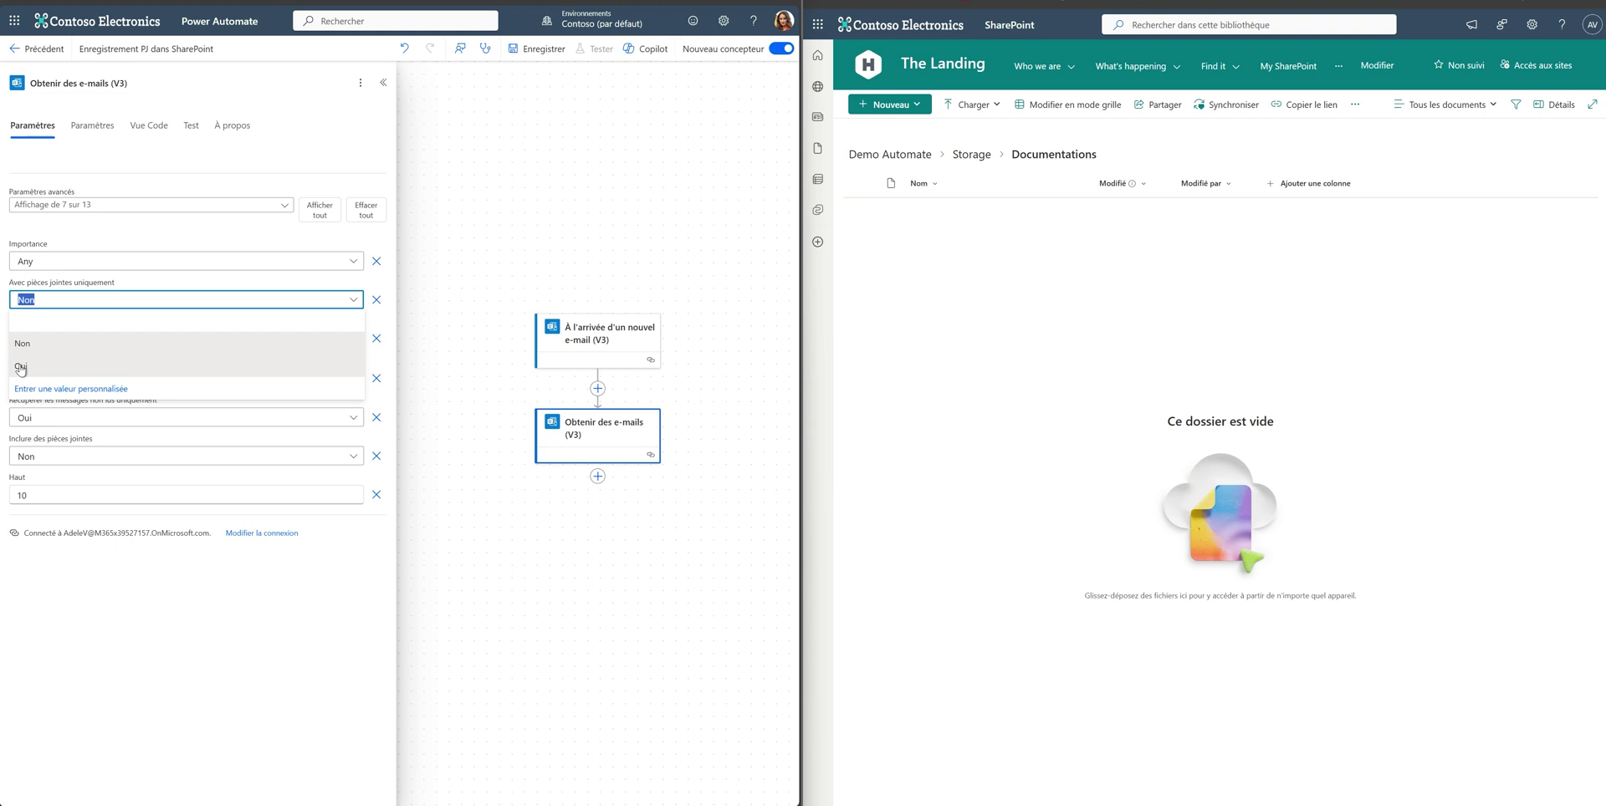
left_click(20, 369)
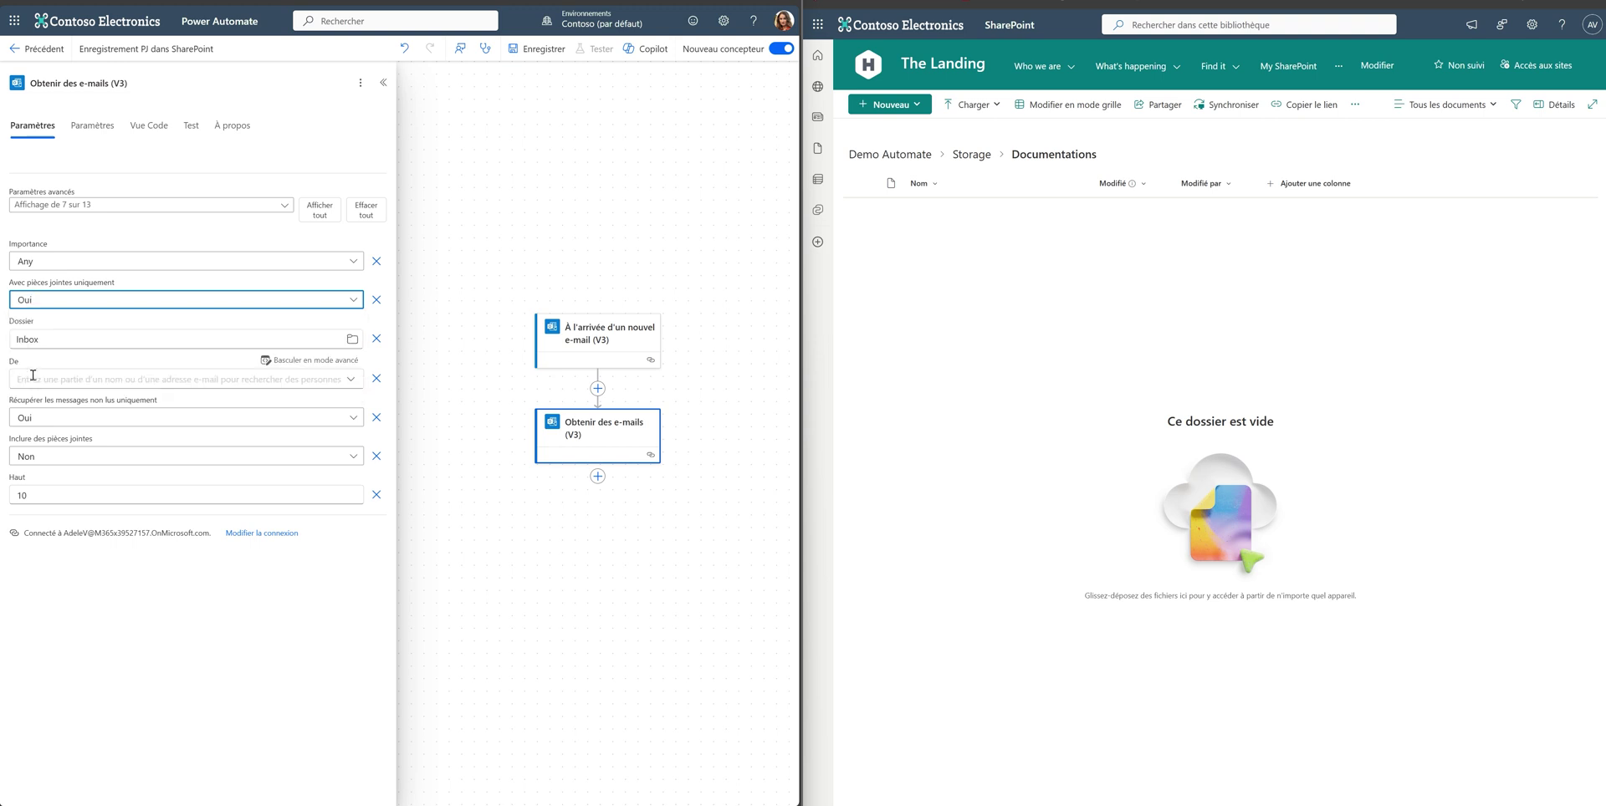
left_click(44, 377)
key("ctrl+v")
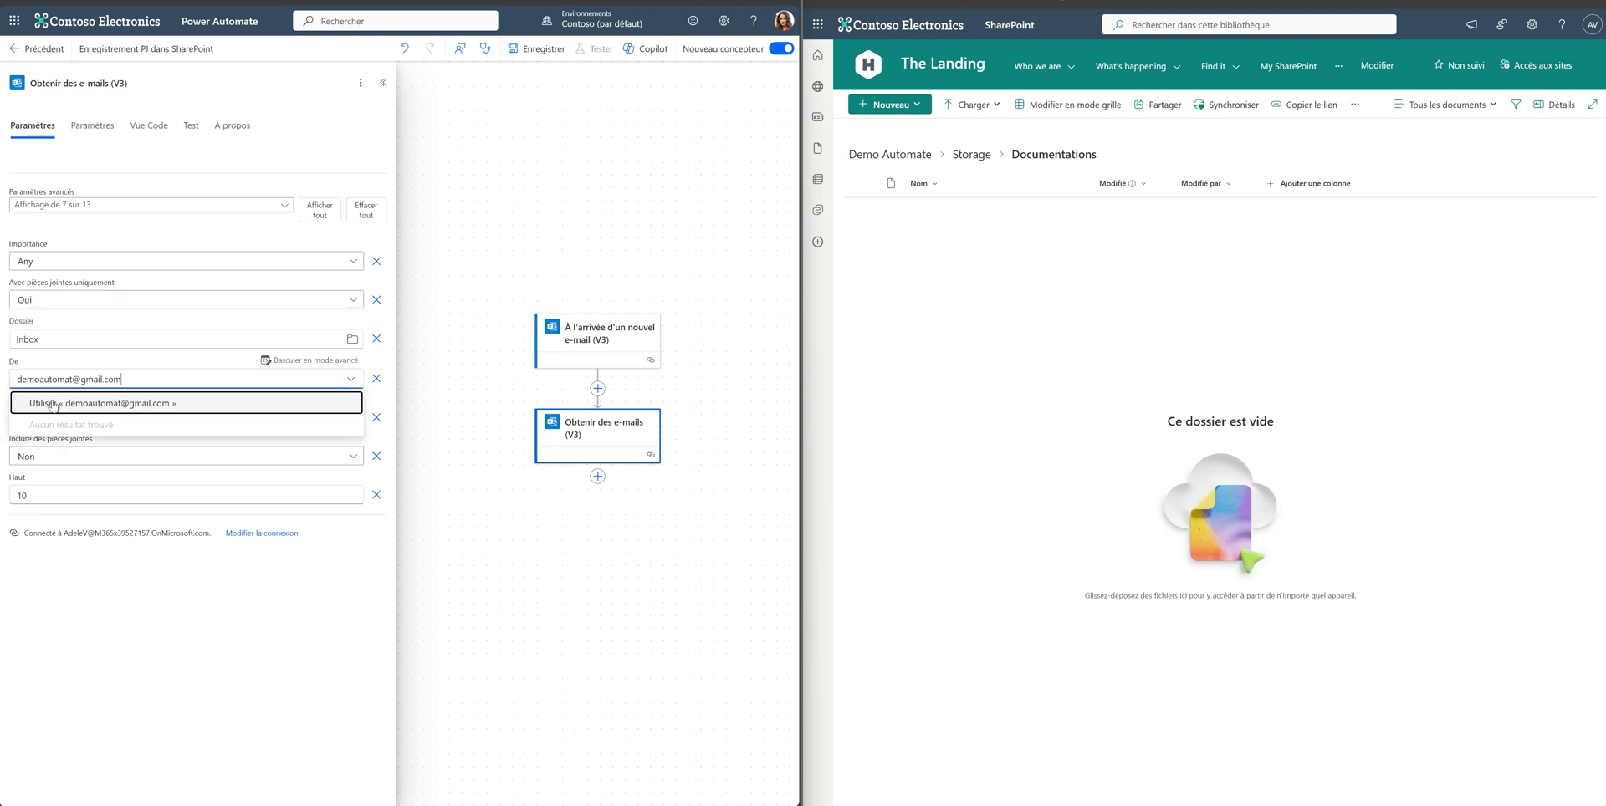
left_click(71, 403)
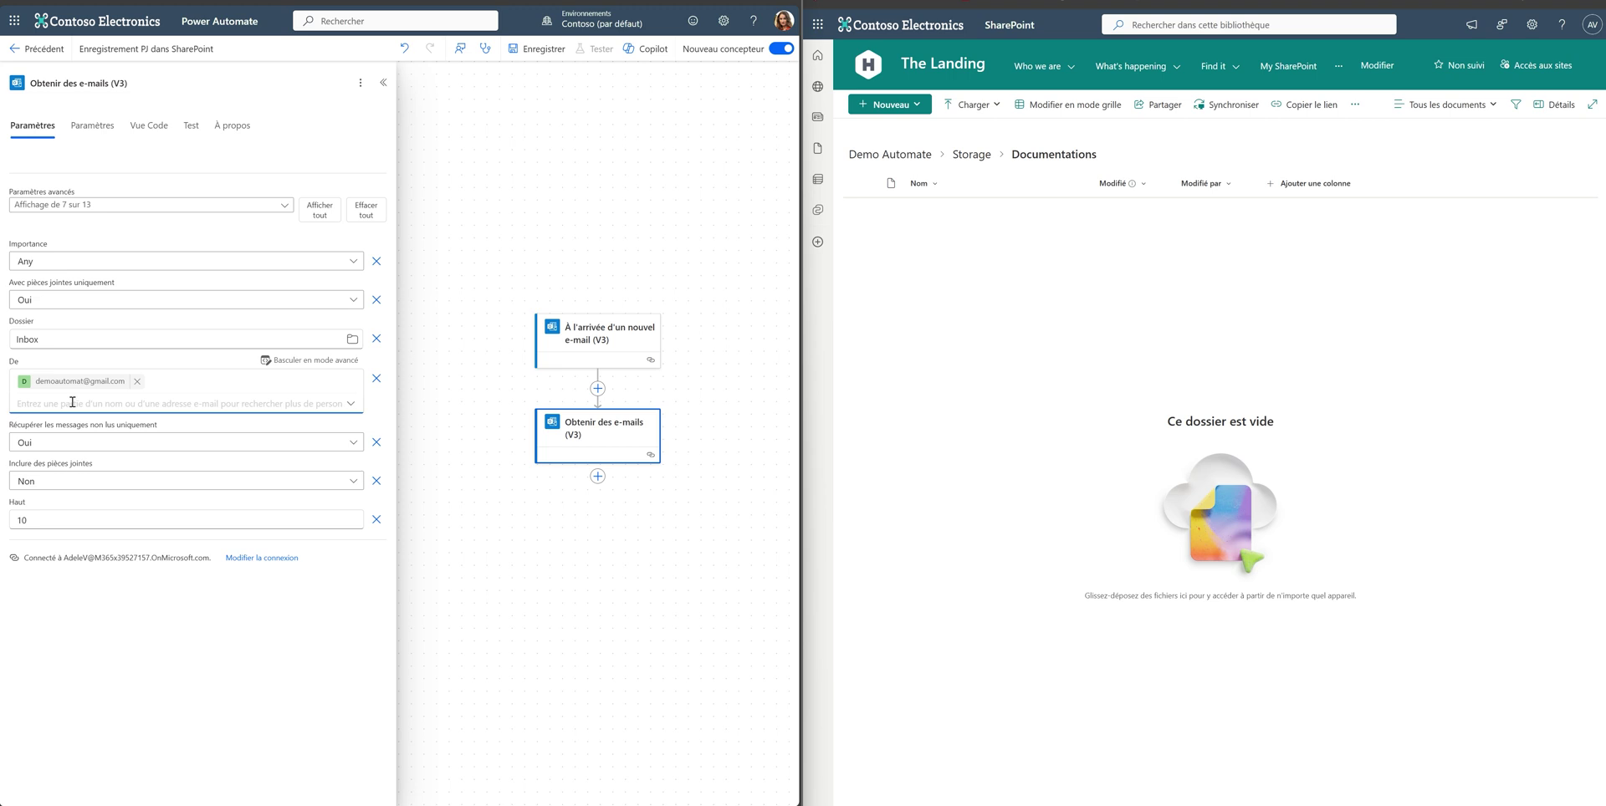
- Set "Inclure des pièces jointes" to Oui in the "Obtenir des e-mails (V3)" action
left_click(38, 483)
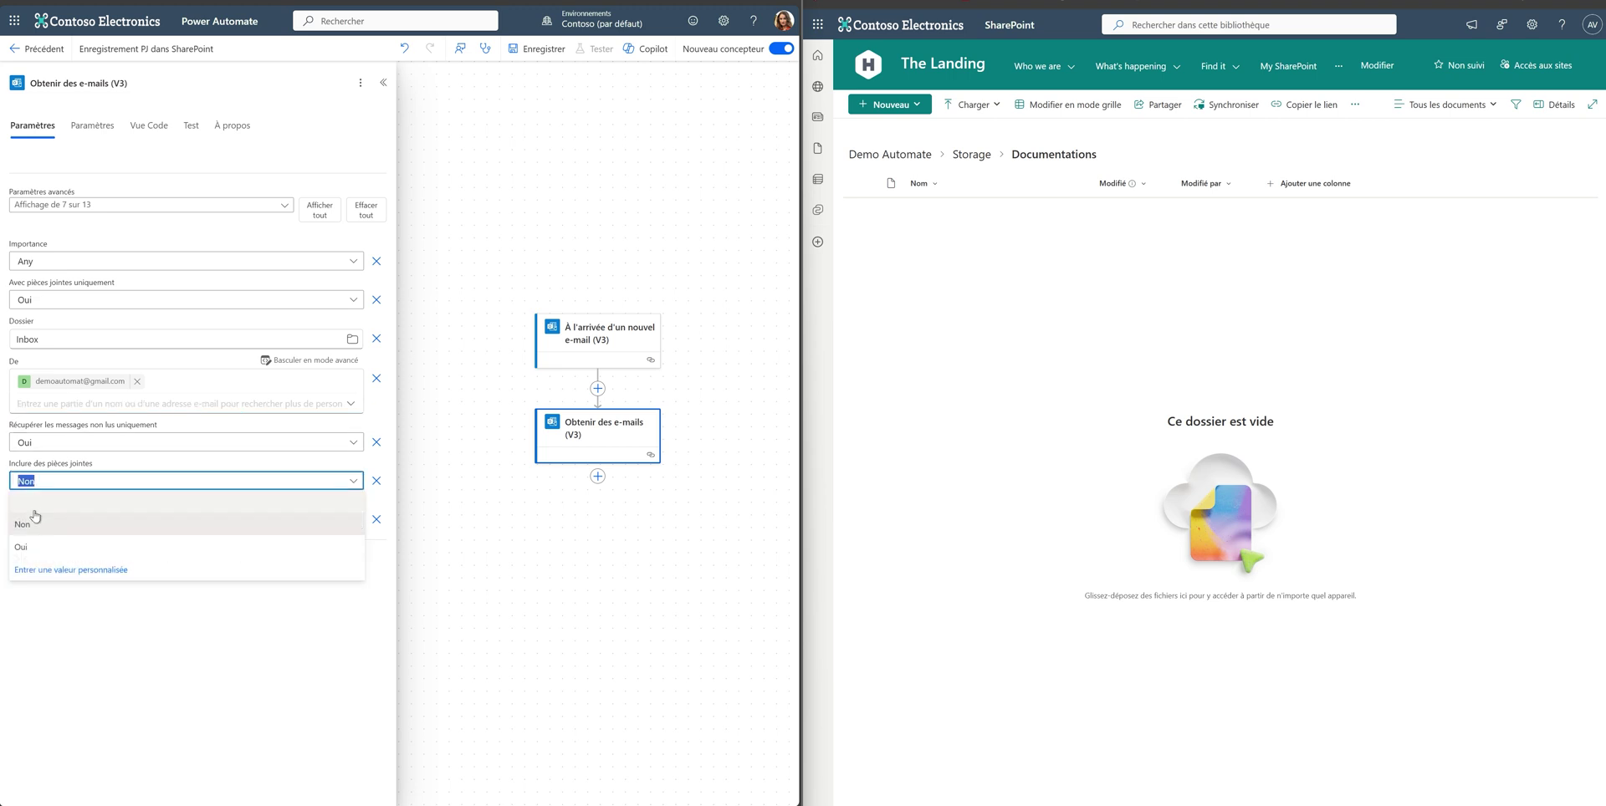
left_click(23, 547)
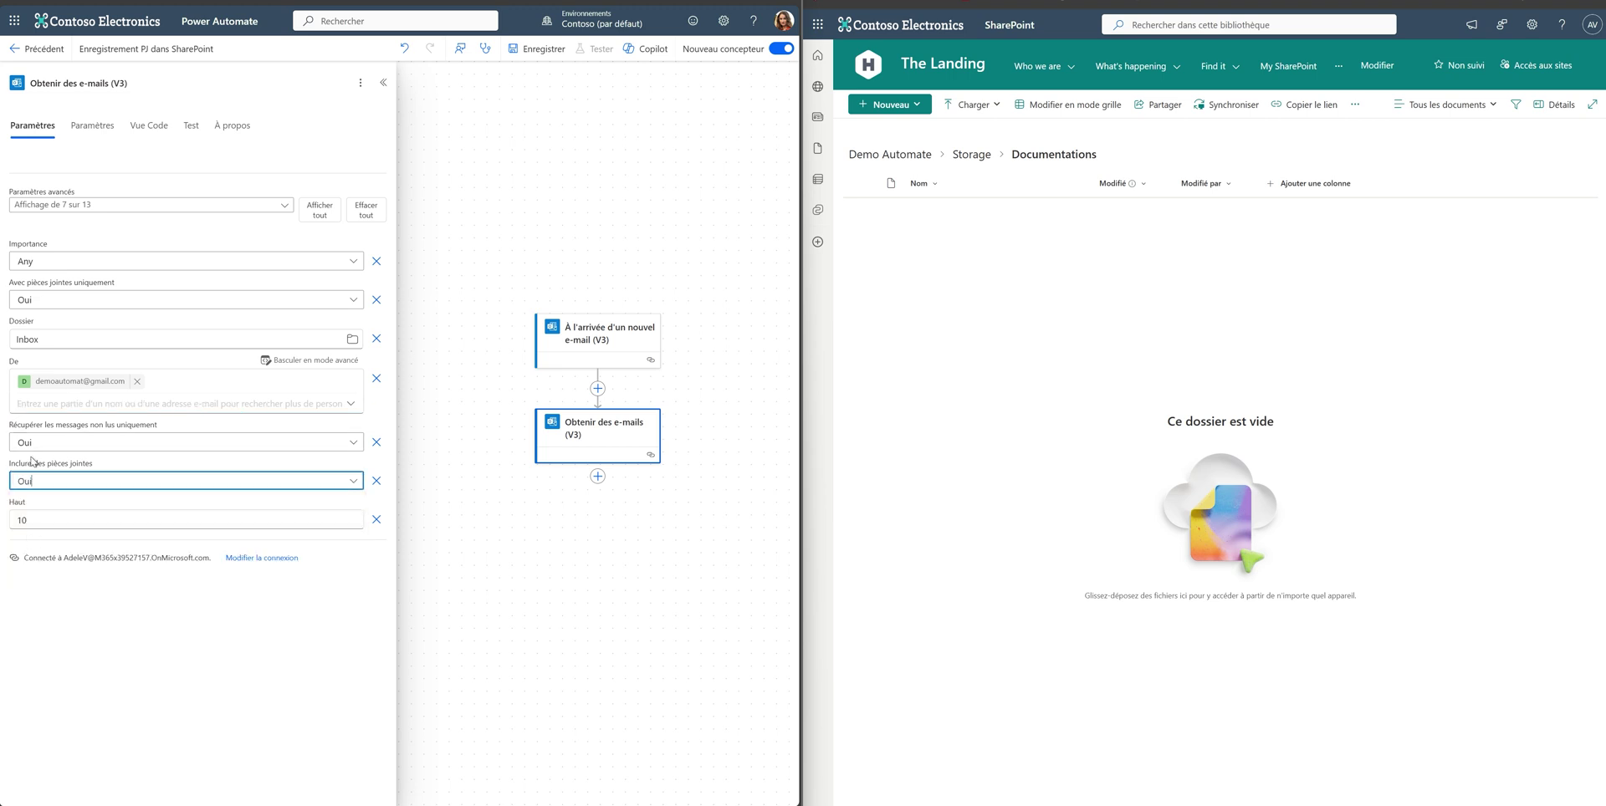
left_click(526, 563)
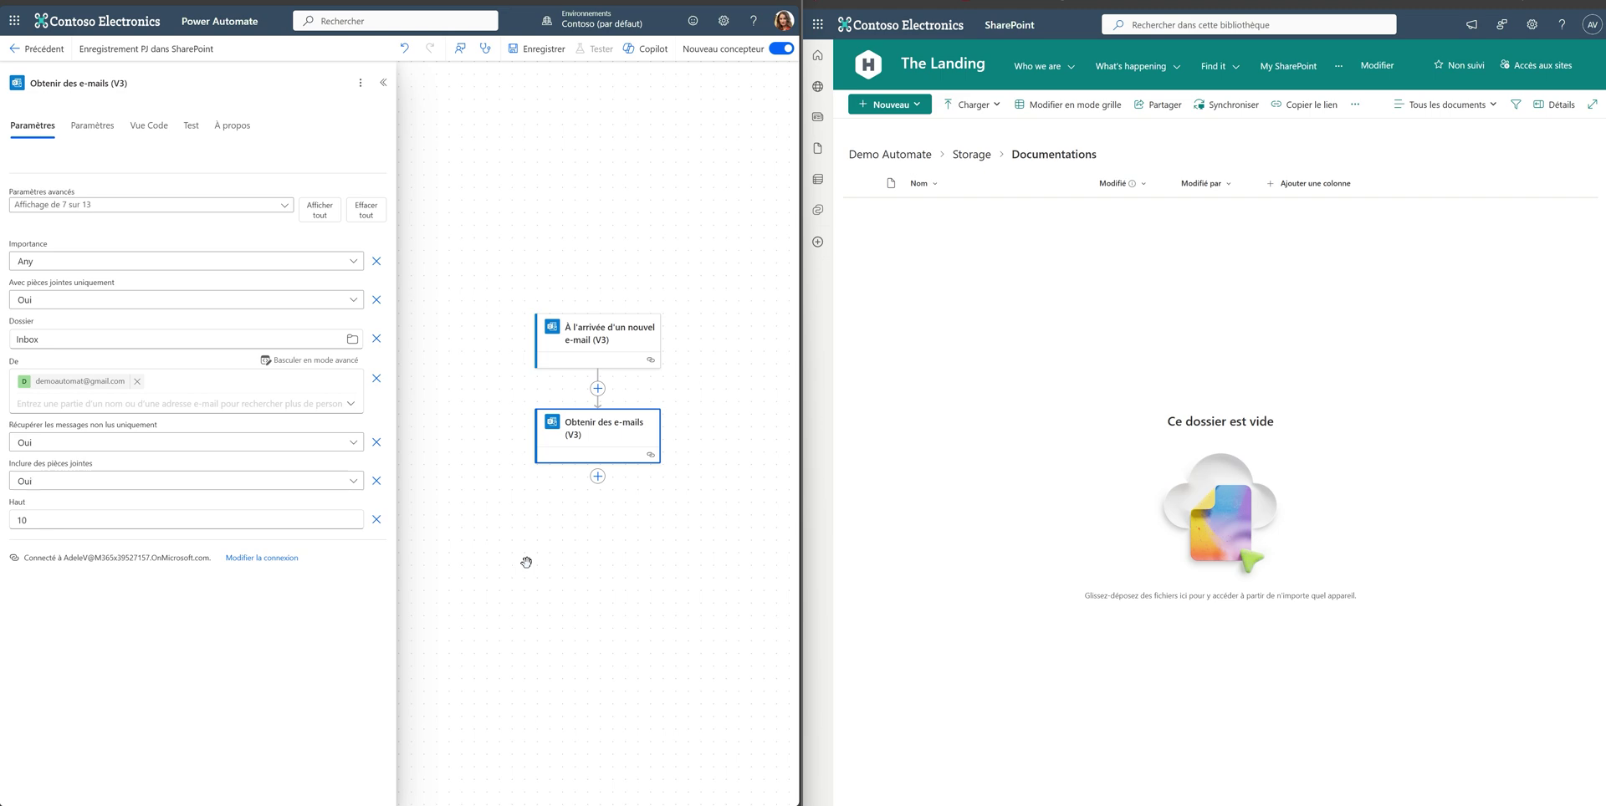
- Add the SharePoint action "Créer un fichier" below "Obtenir des e-mails (V3)", searching the actions for "sharep"
left_click(597, 478)
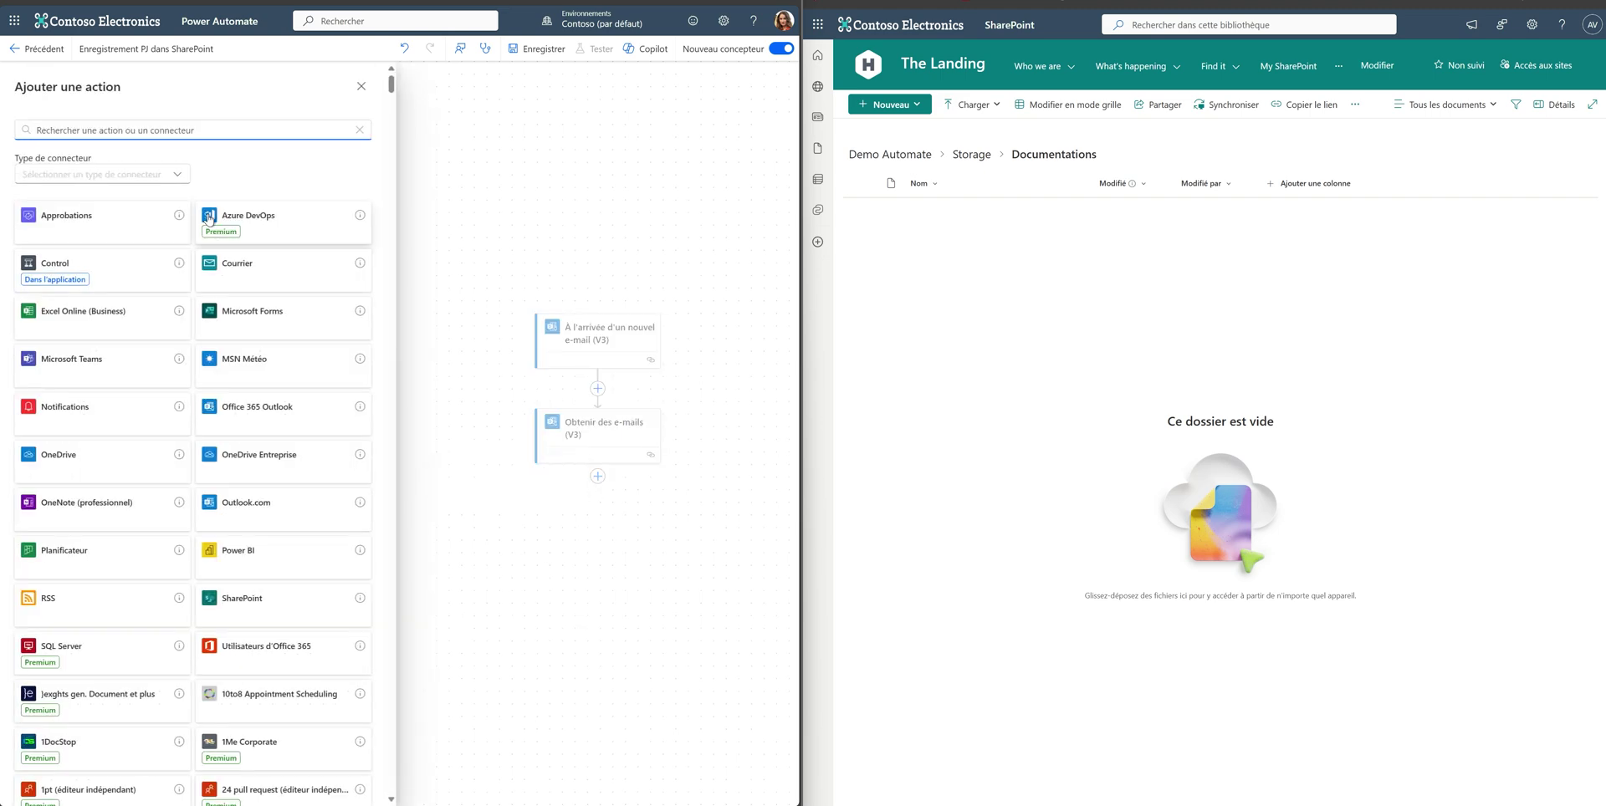
type("sharep")
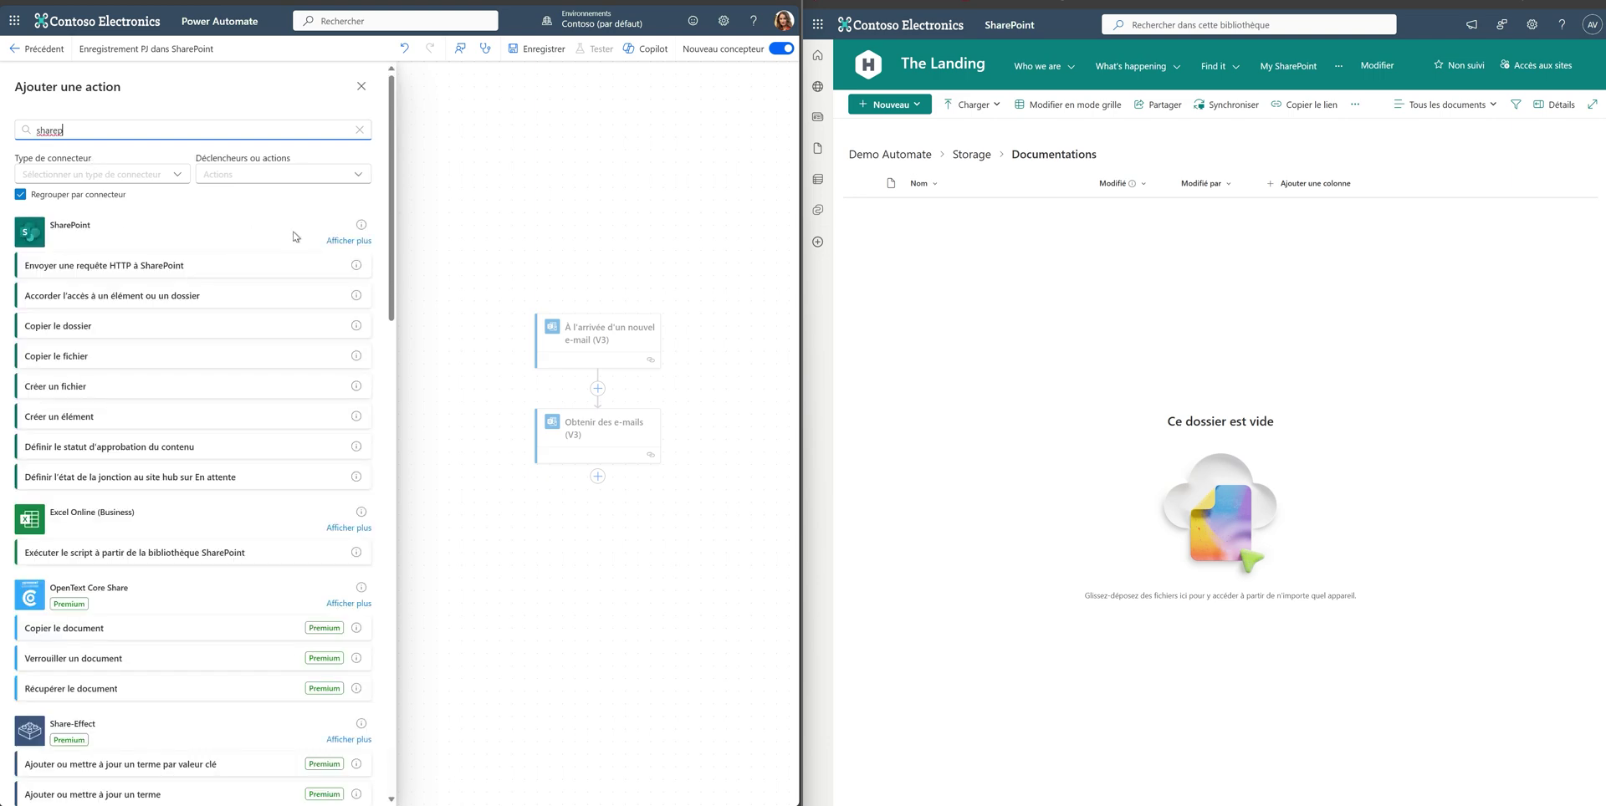
left_click(60, 390)
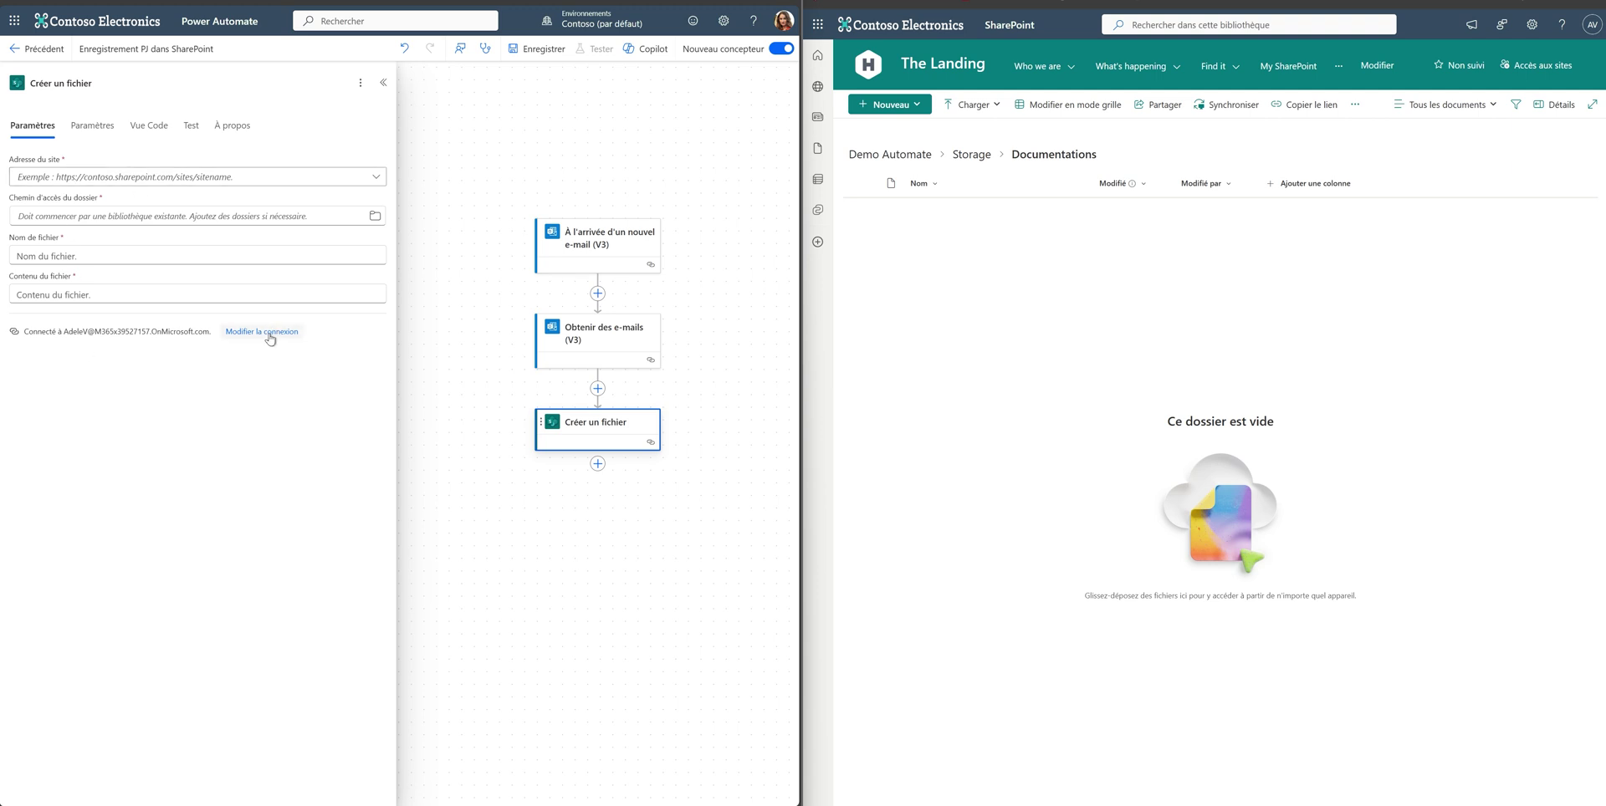
- Set the "Créer un fichier" site address to The Landing and the folder path to /Demo Automate/Storage/Documentations
left_click(376, 178)
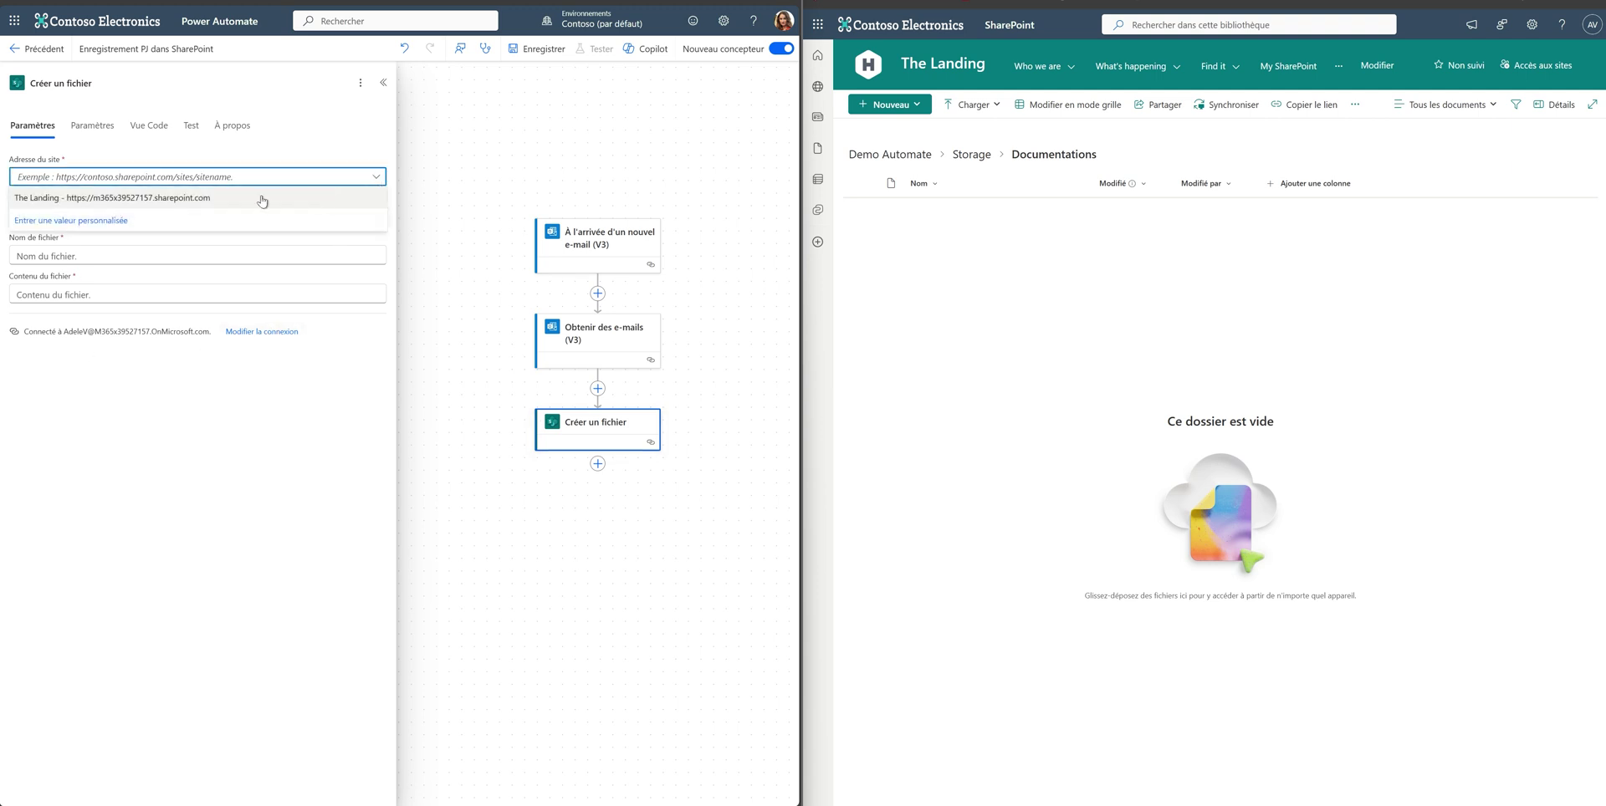
left_click(221, 199)
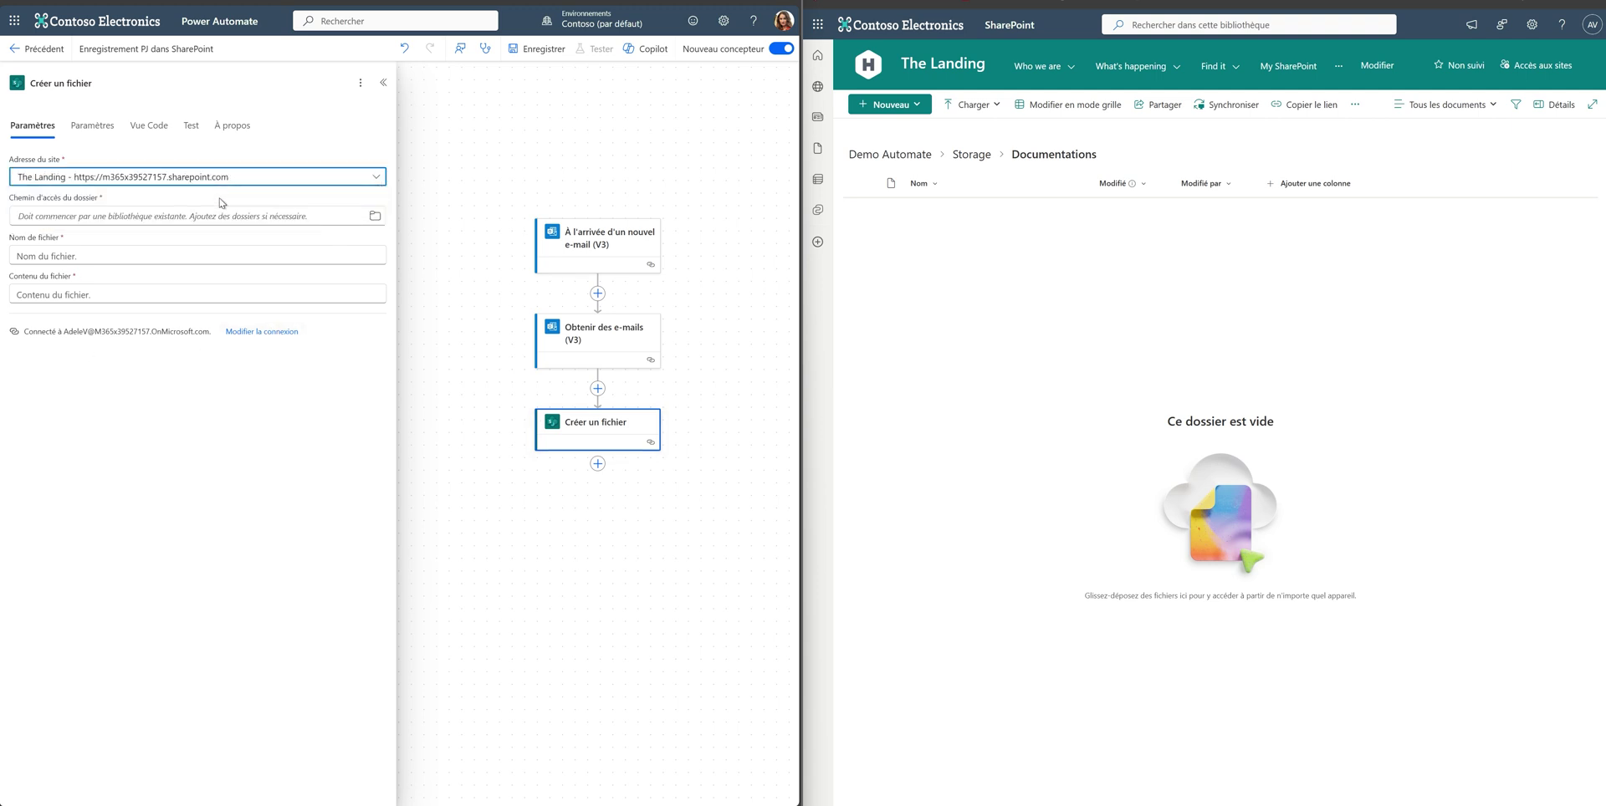
left_click(375, 216)
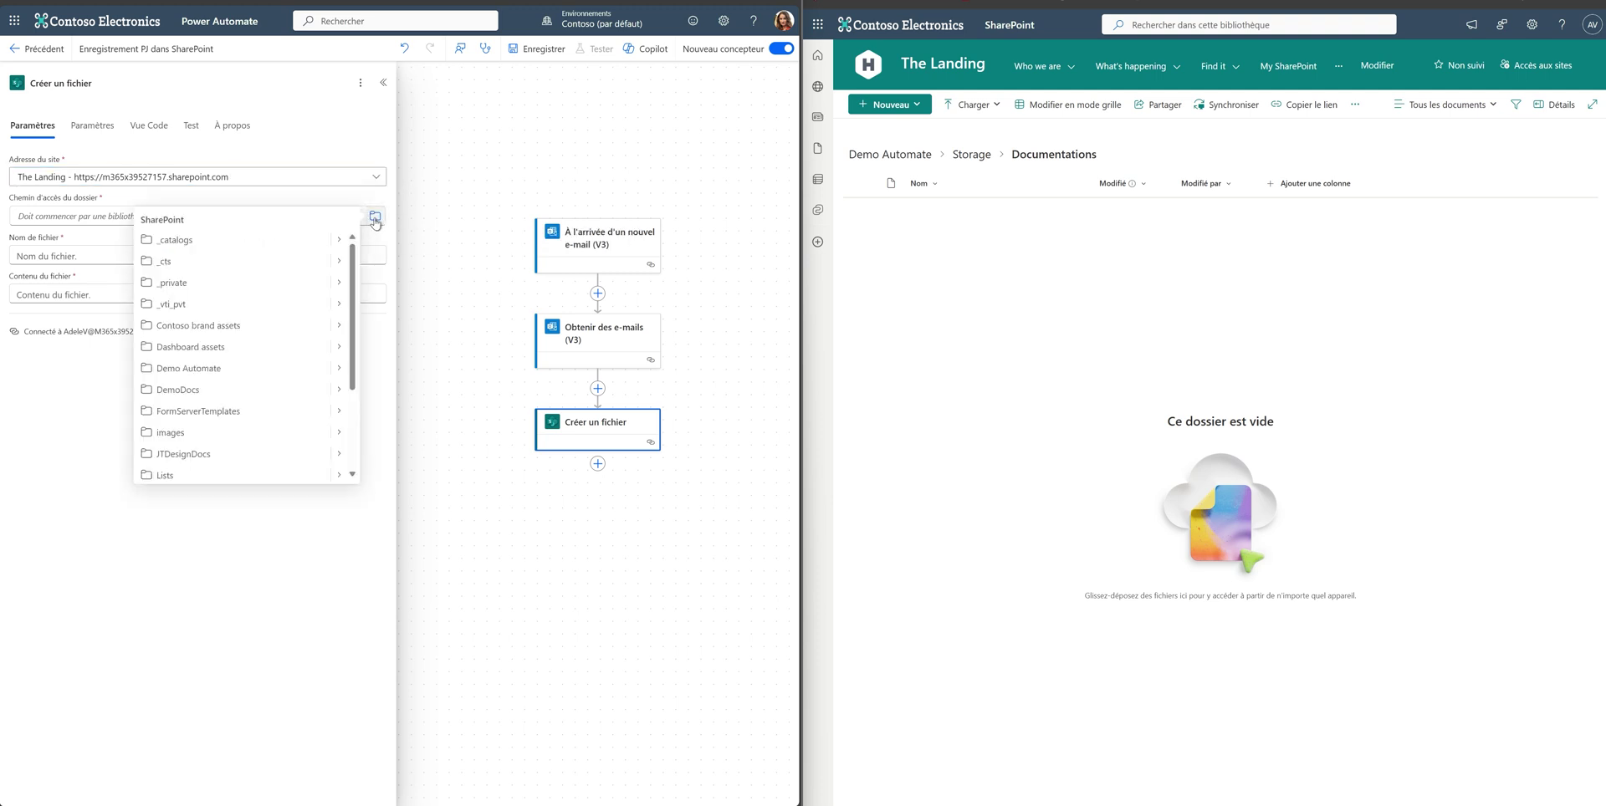
left_click(340, 368)
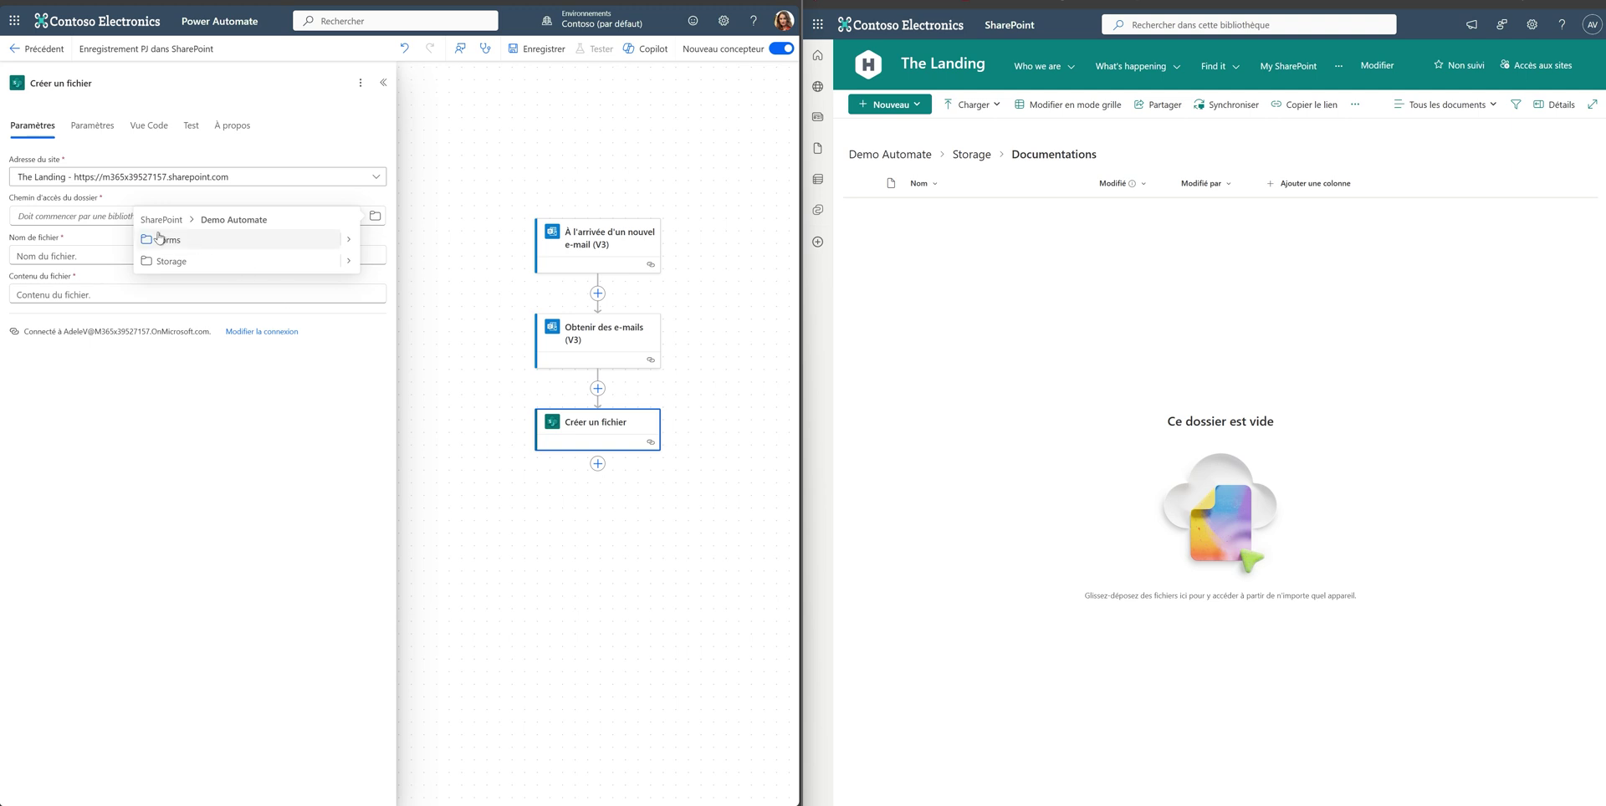
left_click(351, 262)
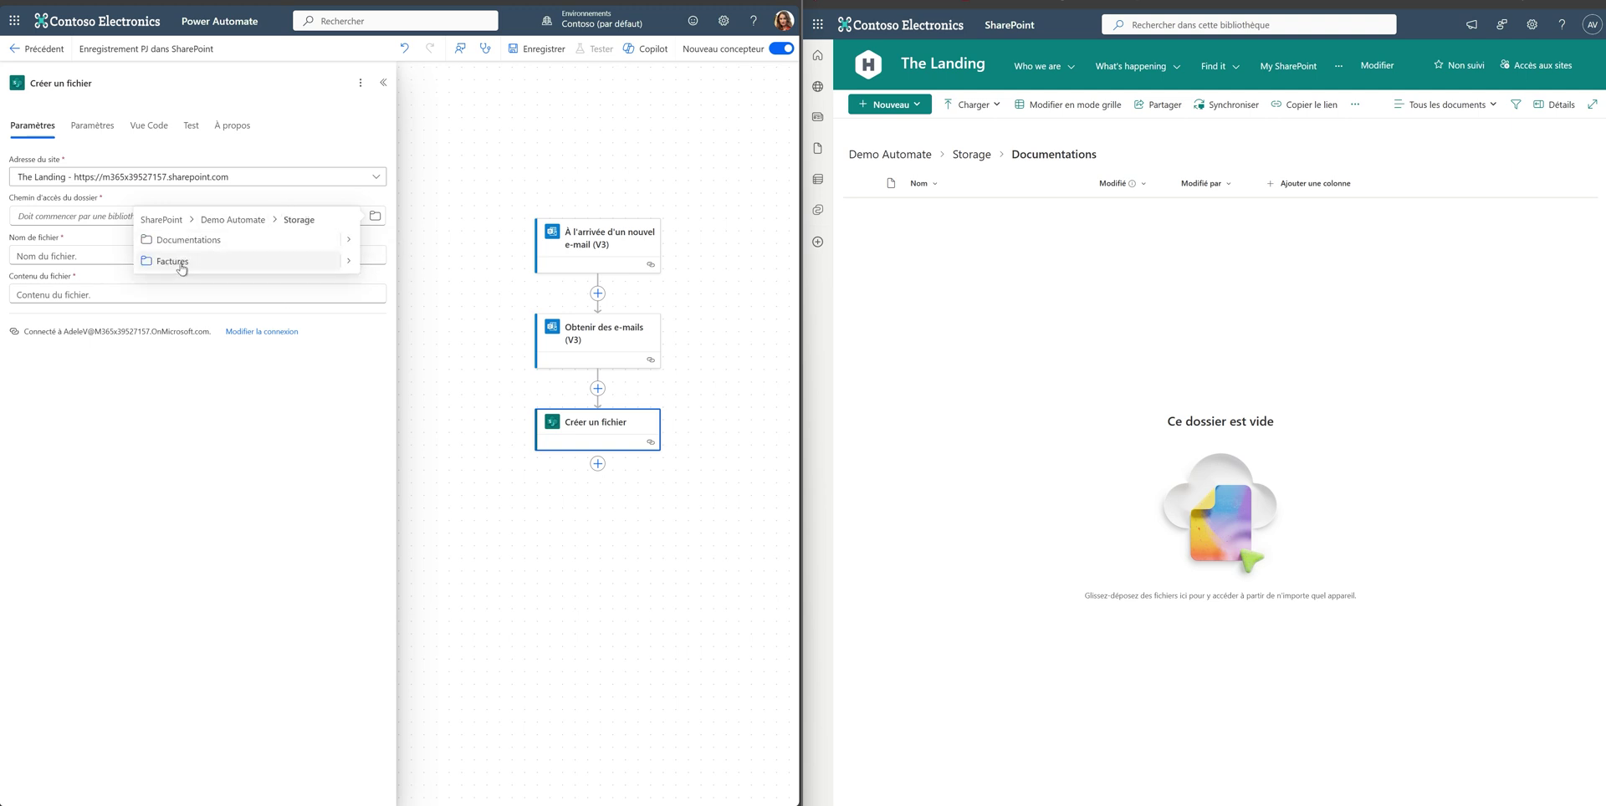
left_click(181, 243)
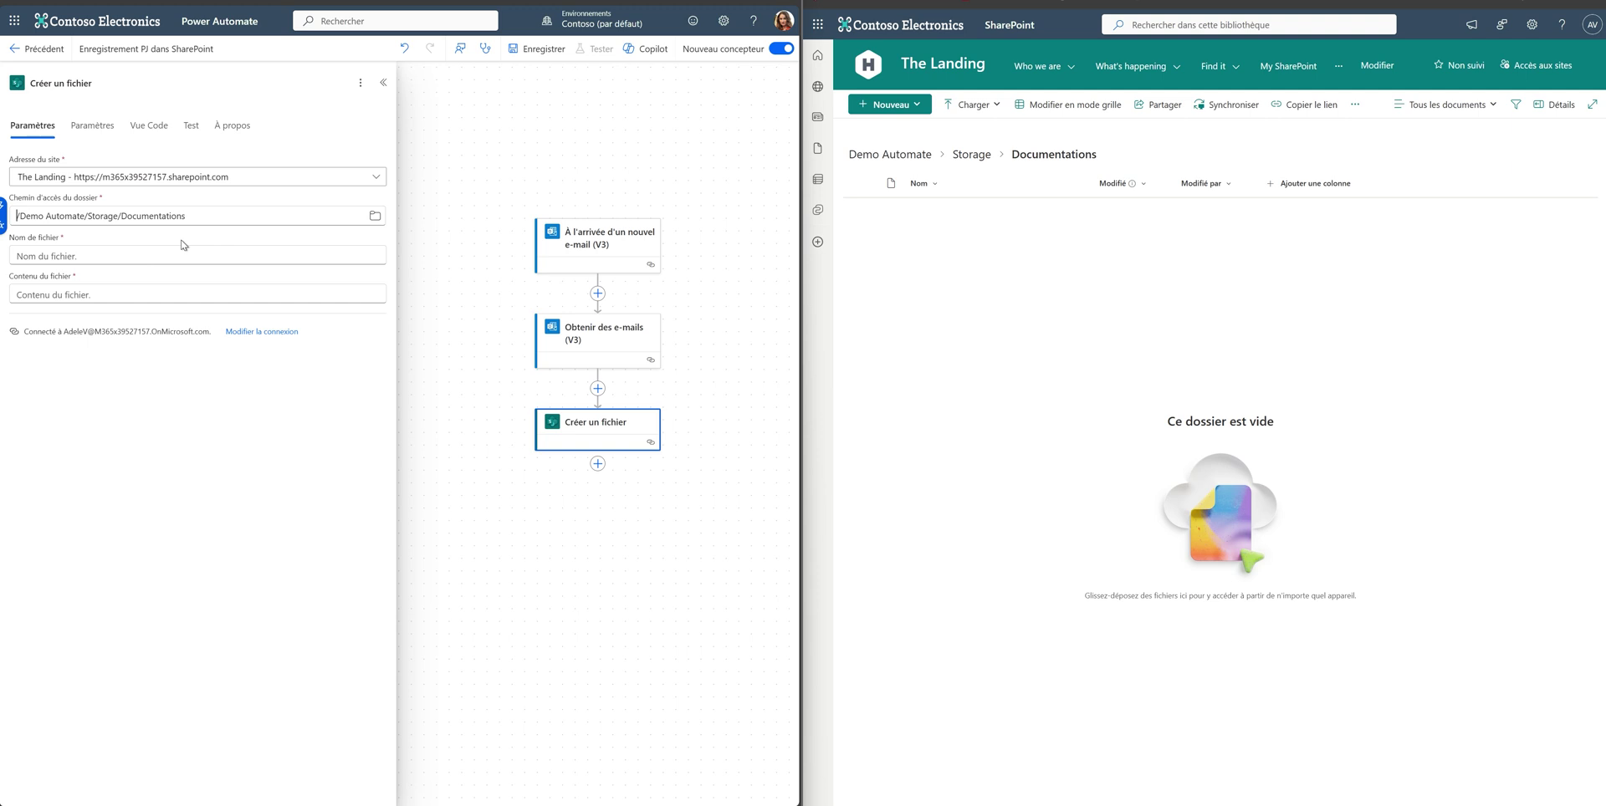
- Set "Nom de fichier" to the dynamic content "Pièces jointes Nom" from "Obtenir des e-mails (V3)"
left_click(102, 257)
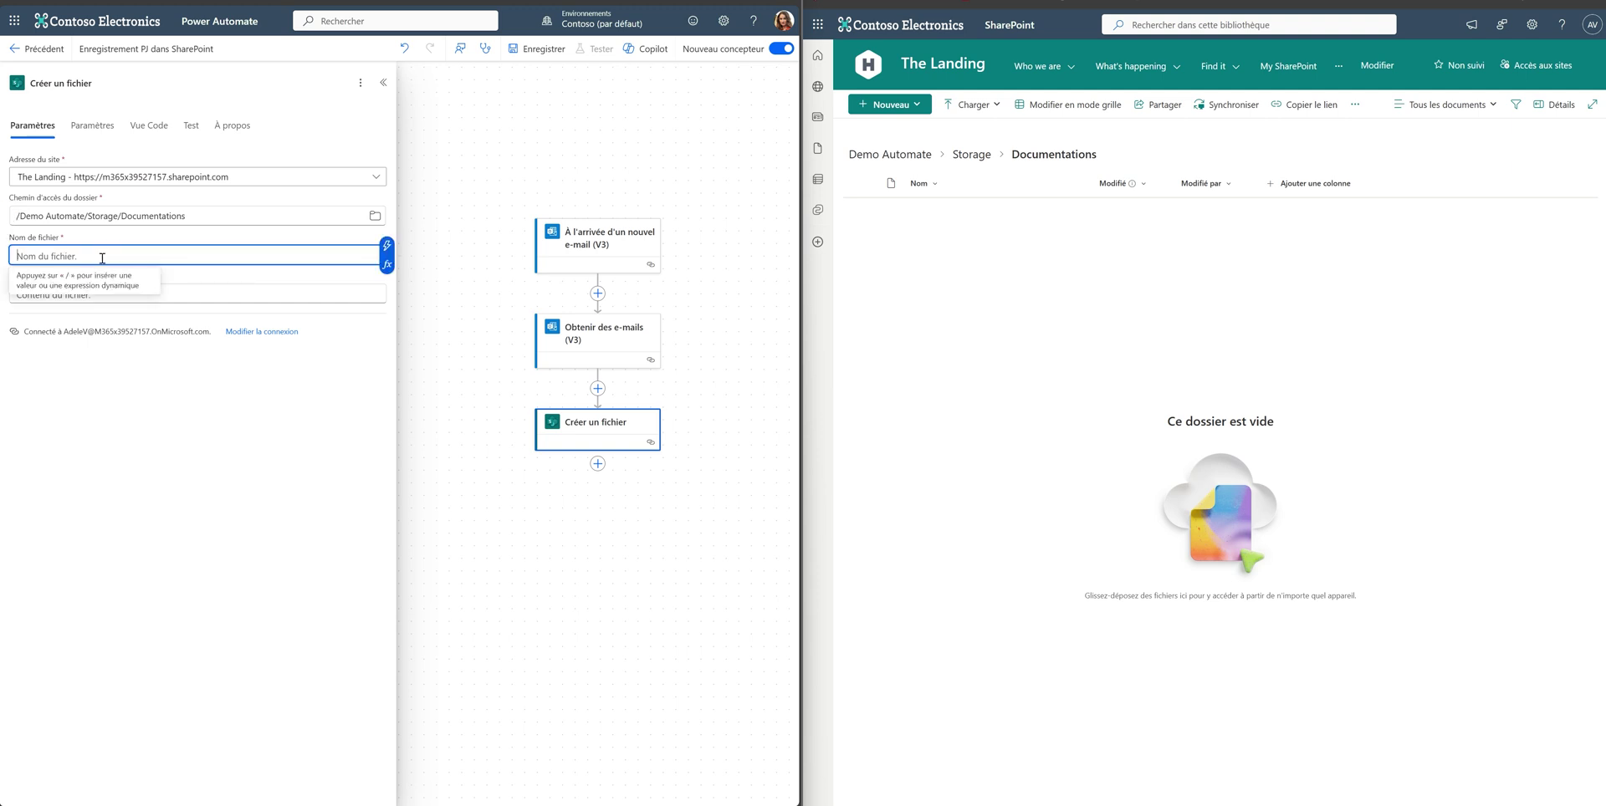
left_click(387, 251)
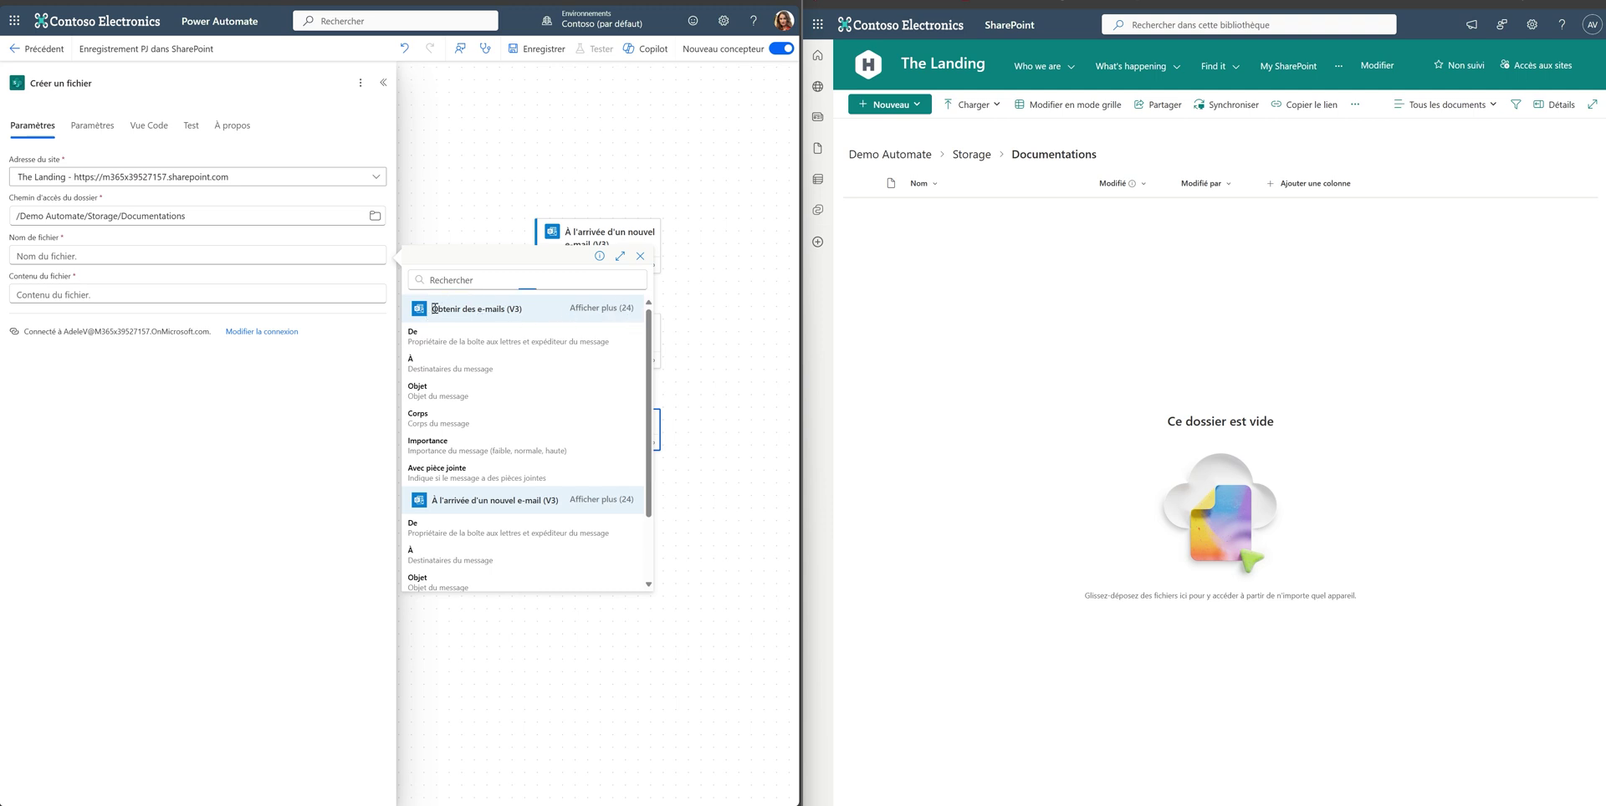
left_click_drag(428, 310, 535, 312)
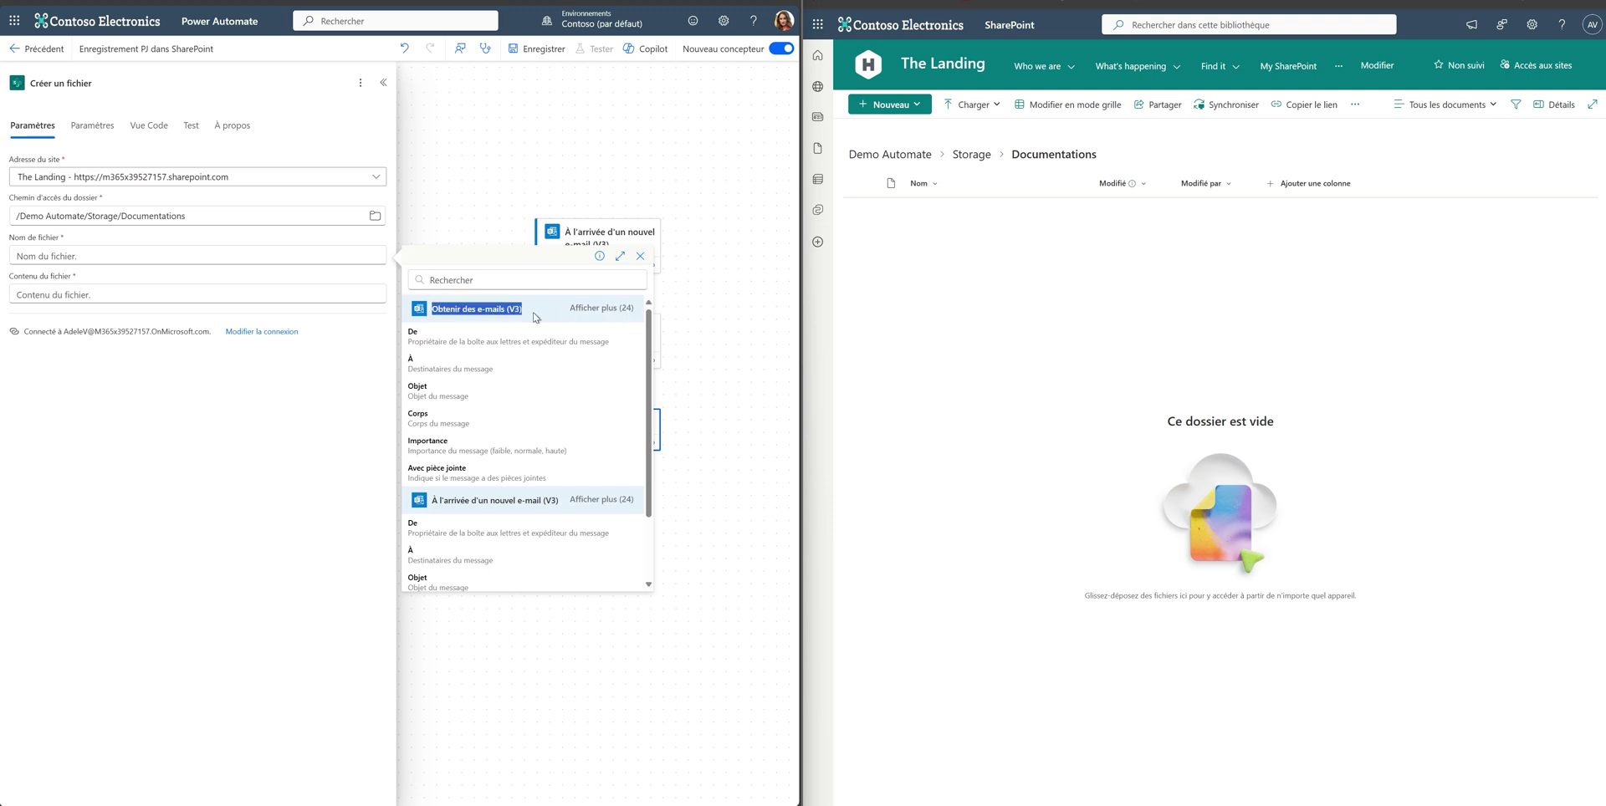
left_click(612, 309)
scroll(531, 402, "down", 5)
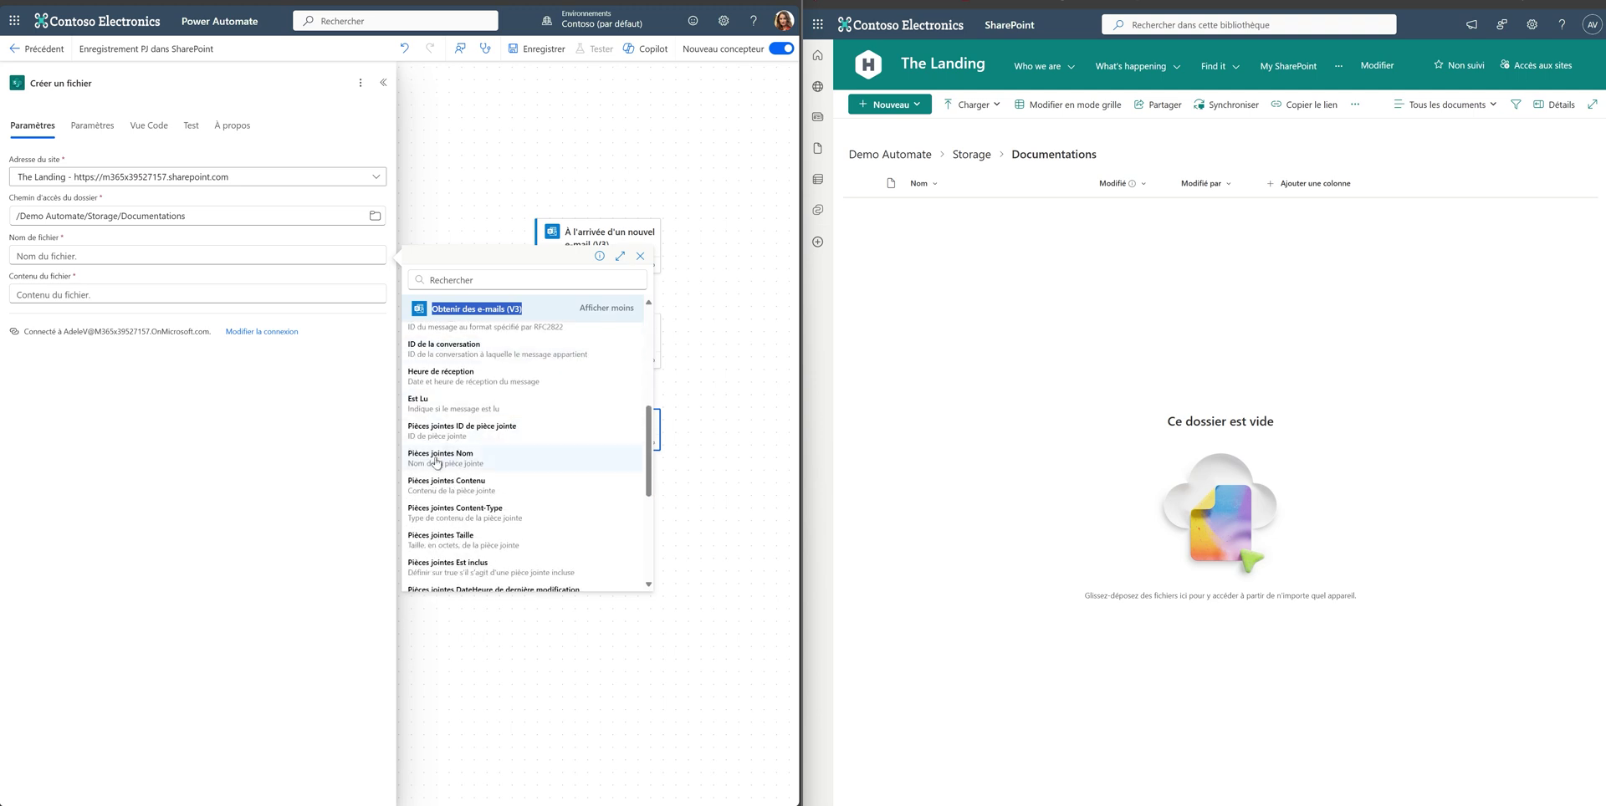
left_click(467, 459)
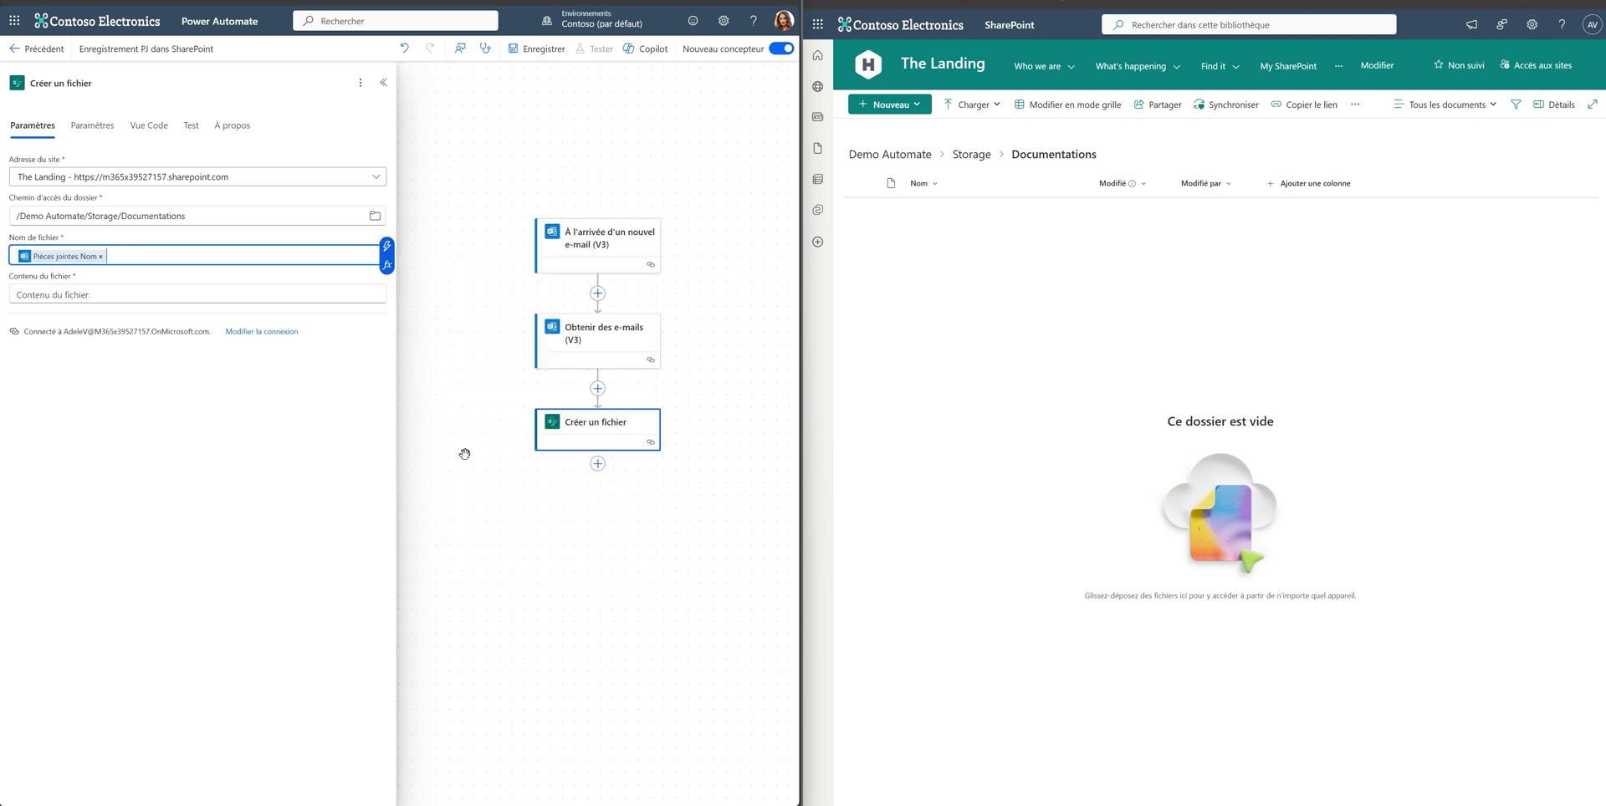
- Set "Contenu du fichier" to the dynamic content "Pièces jointes Contenu" from "Obtenir des e-mails (V3)" and close the action's settings
left_click(59, 293)
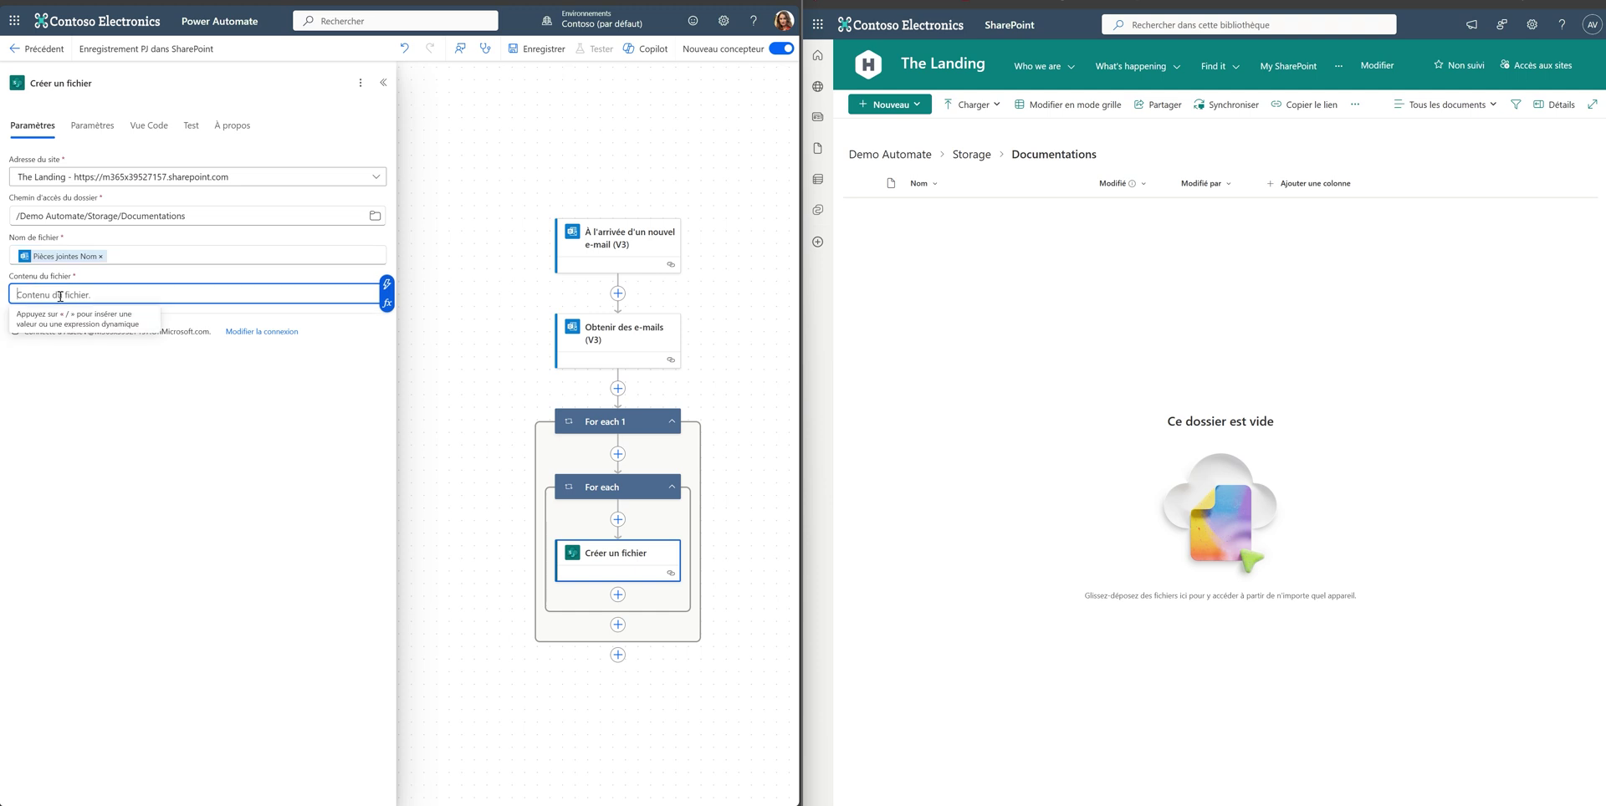
left_click(385, 283)
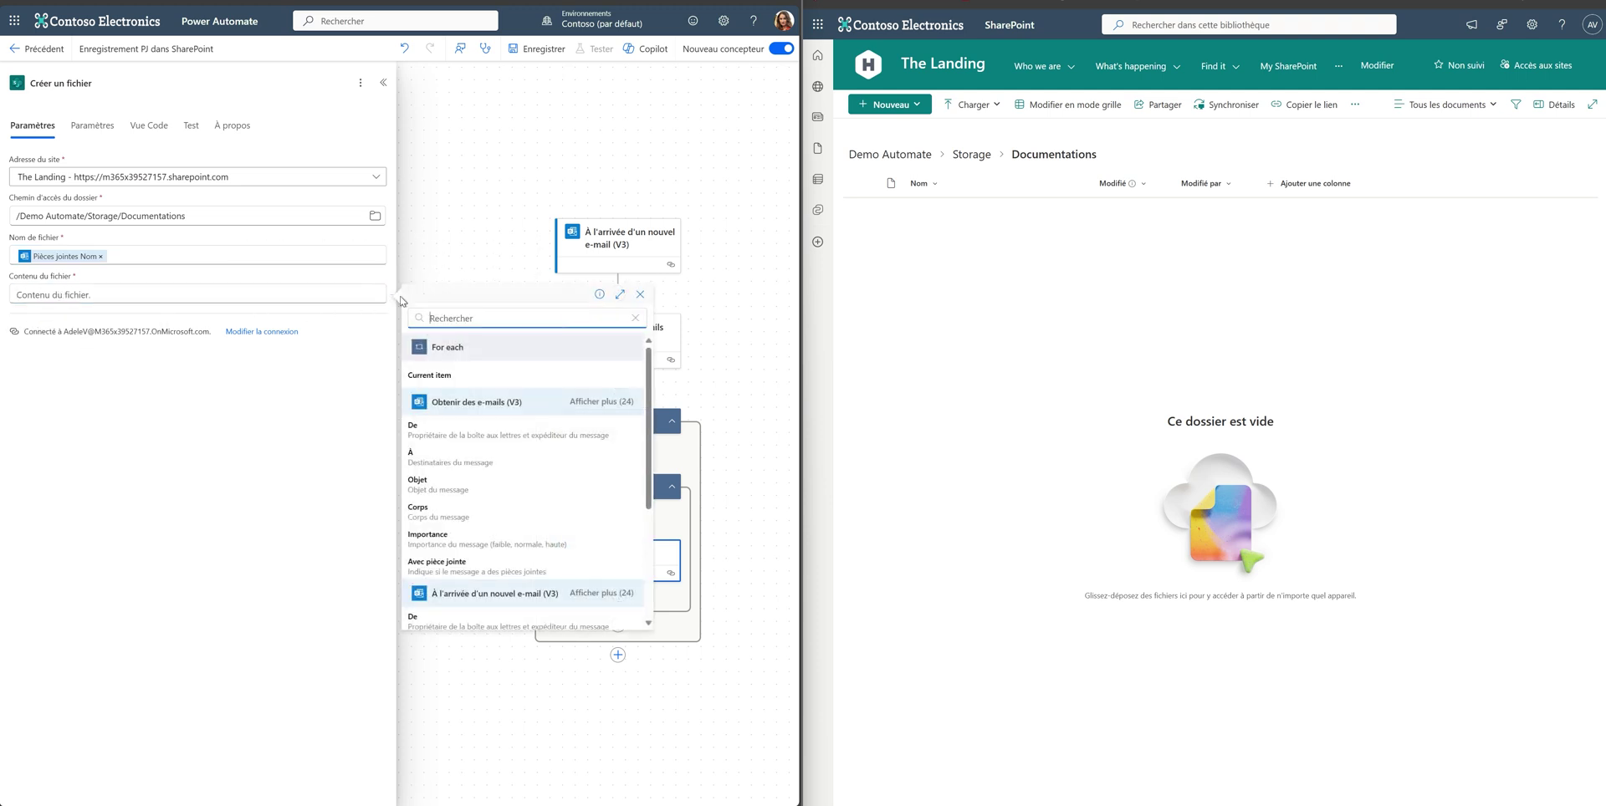
left_click_drag(433, 402, 534, 415)
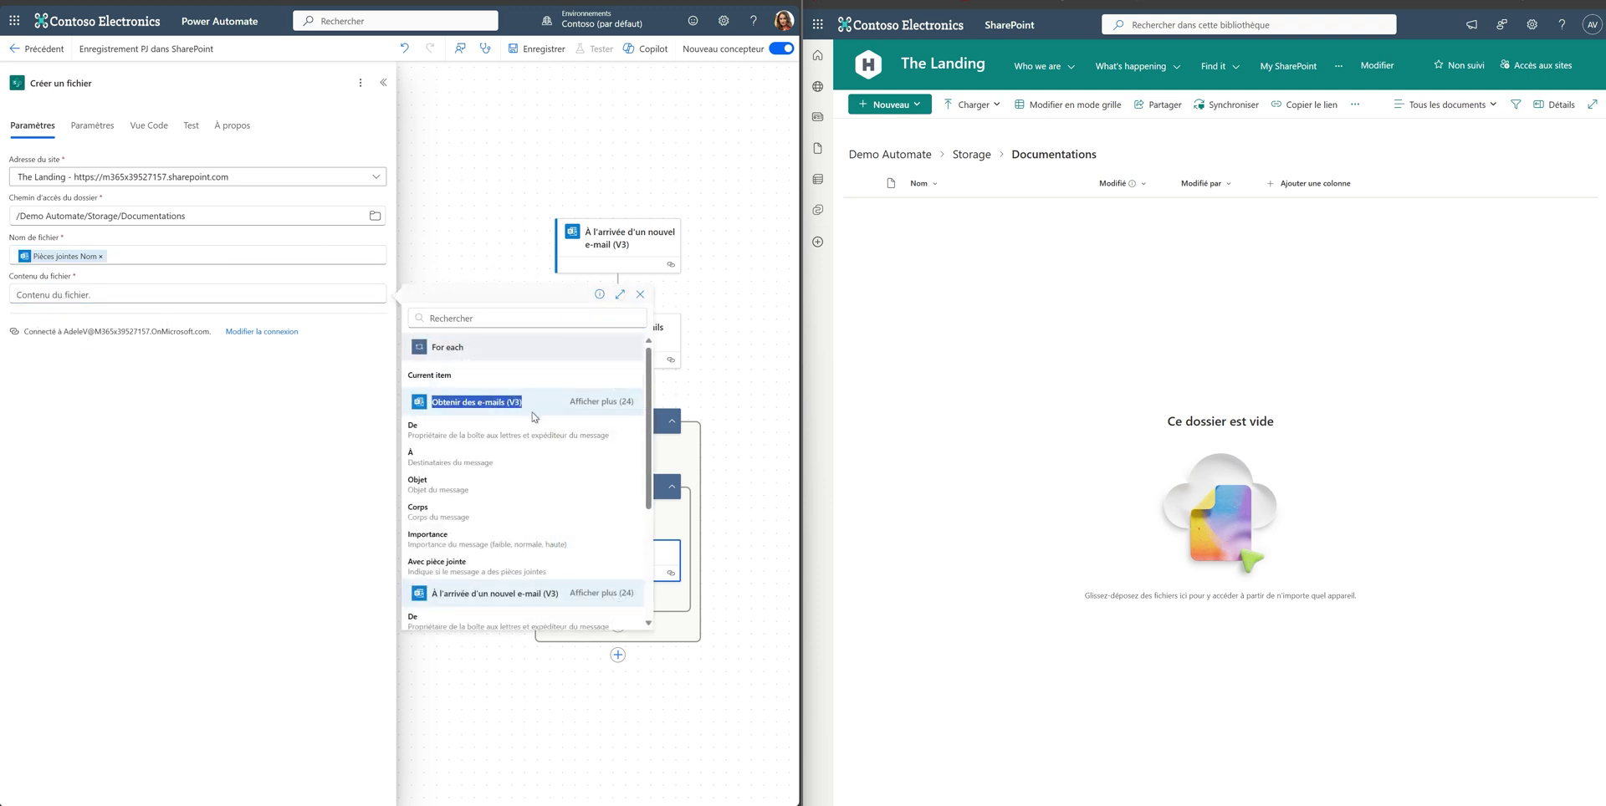
left_click(594, 405)
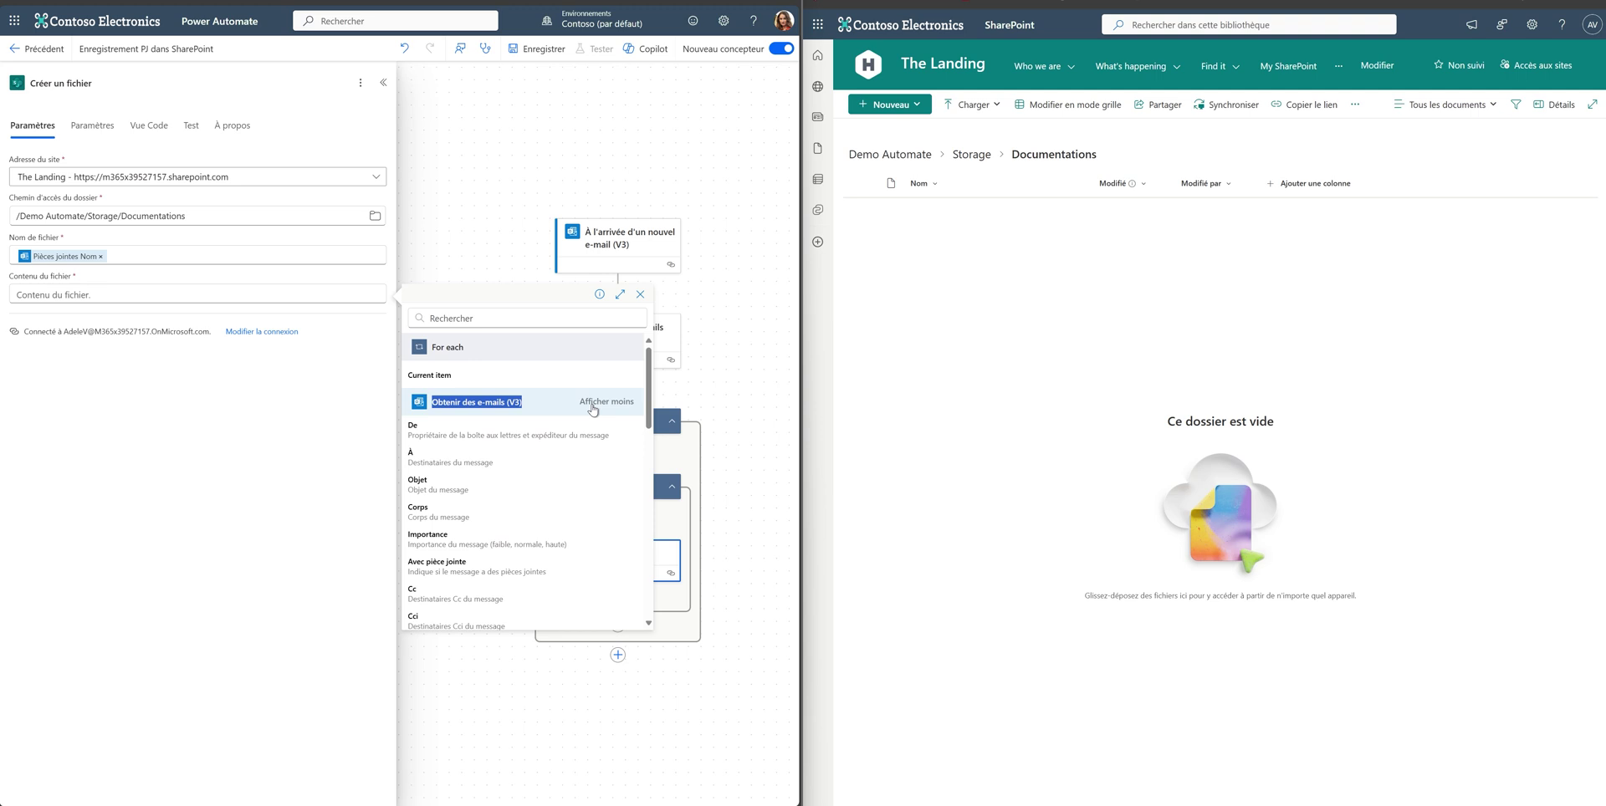
scroll(519, 452, "down", 2)
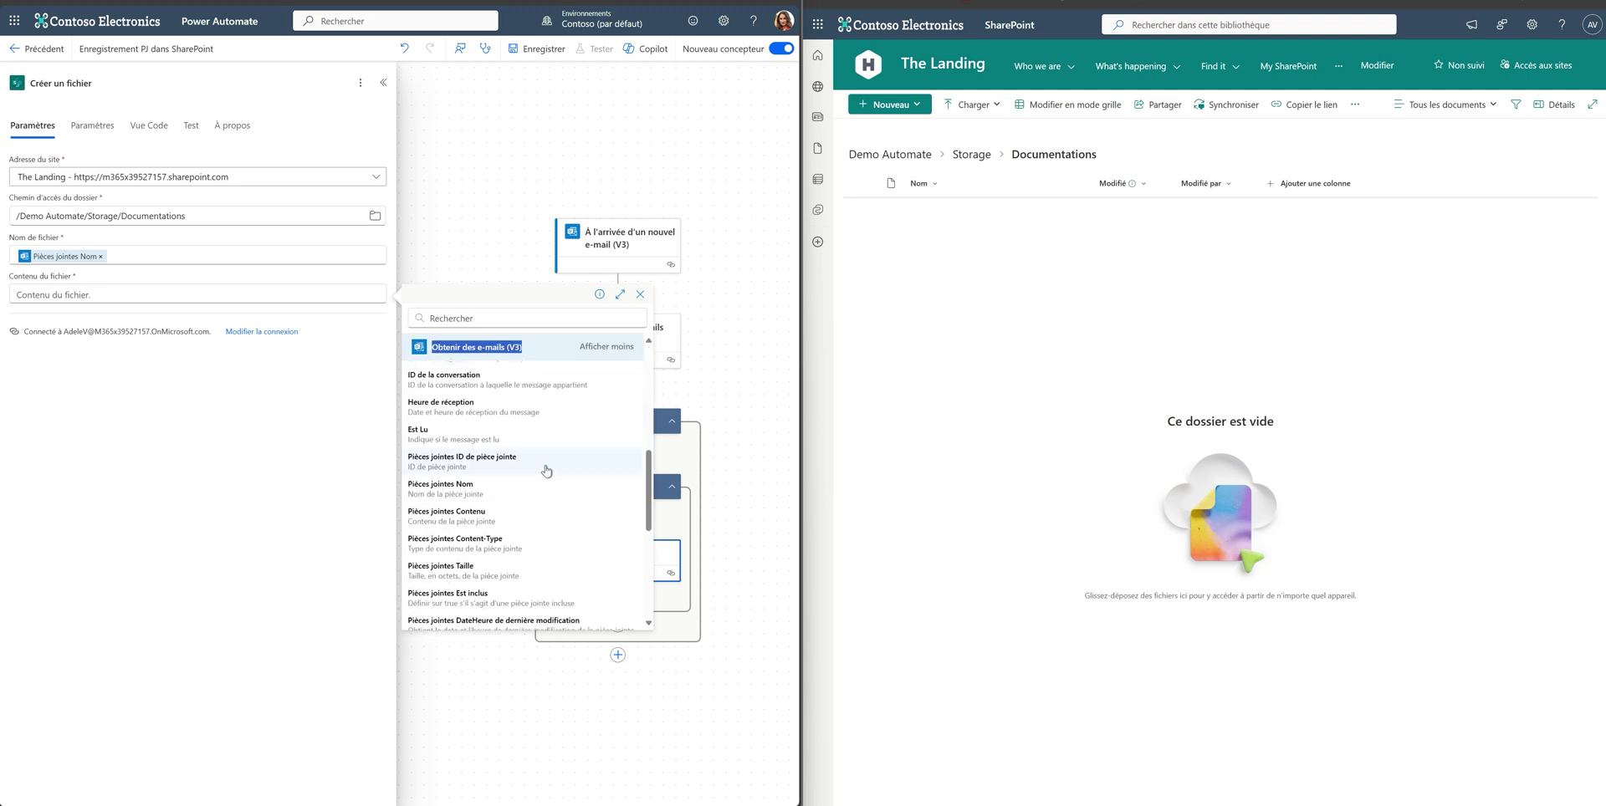
left_click(466, 519)
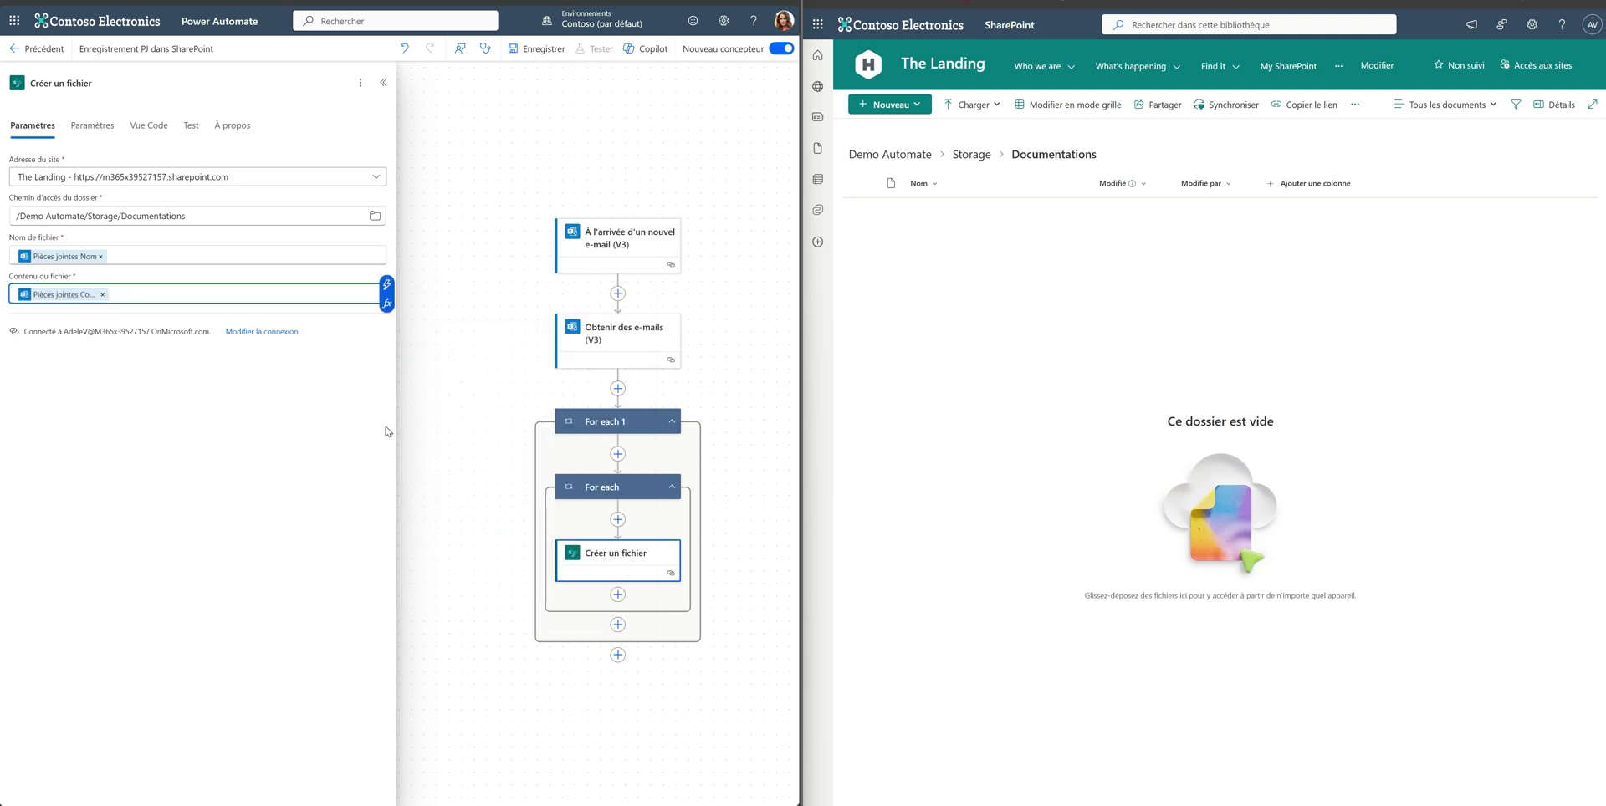
left_click(460, 494)
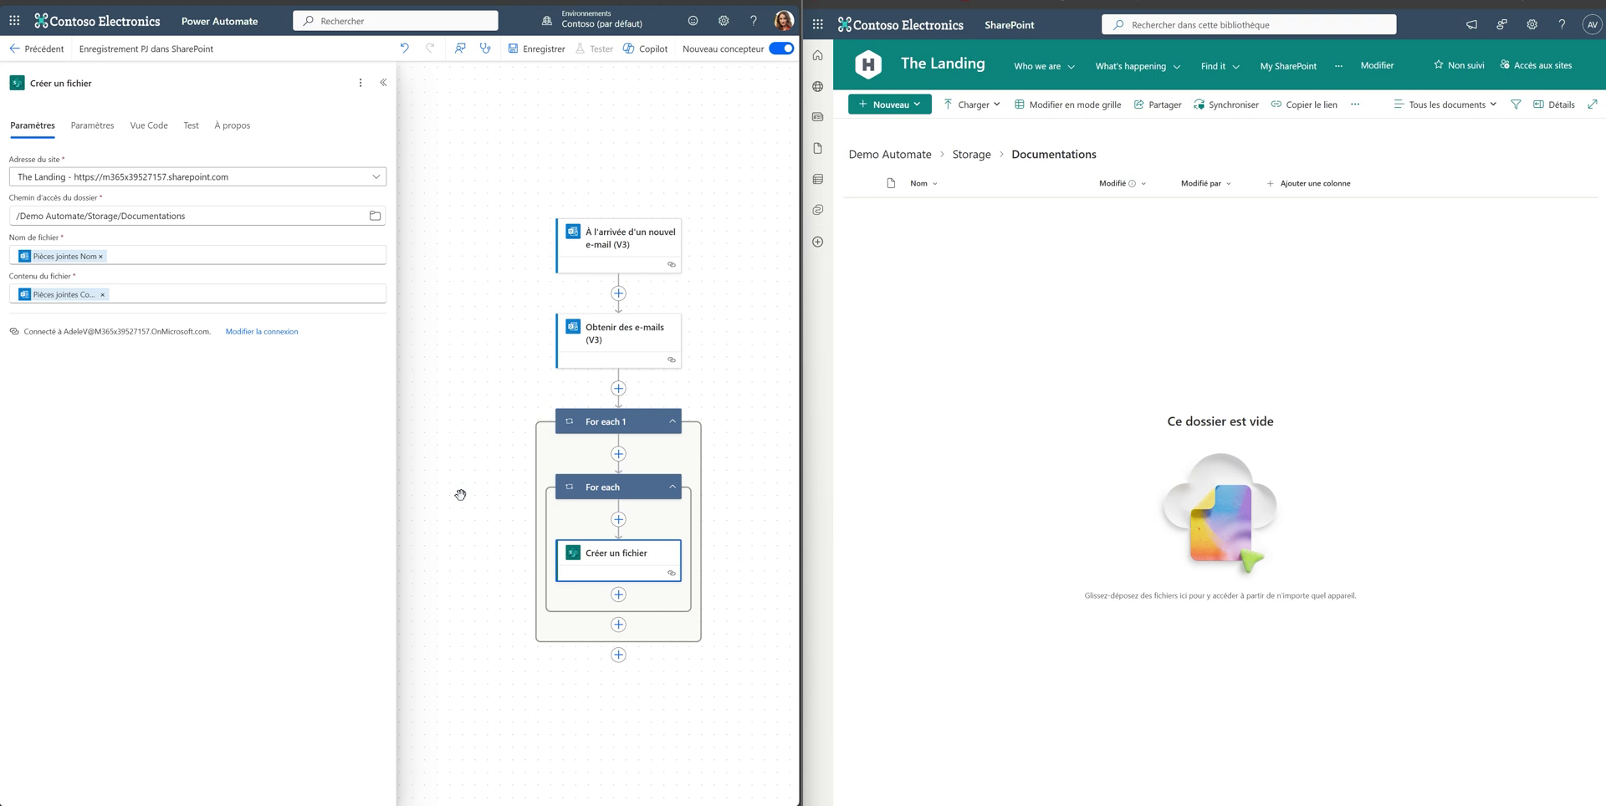
left_click(460, 493)
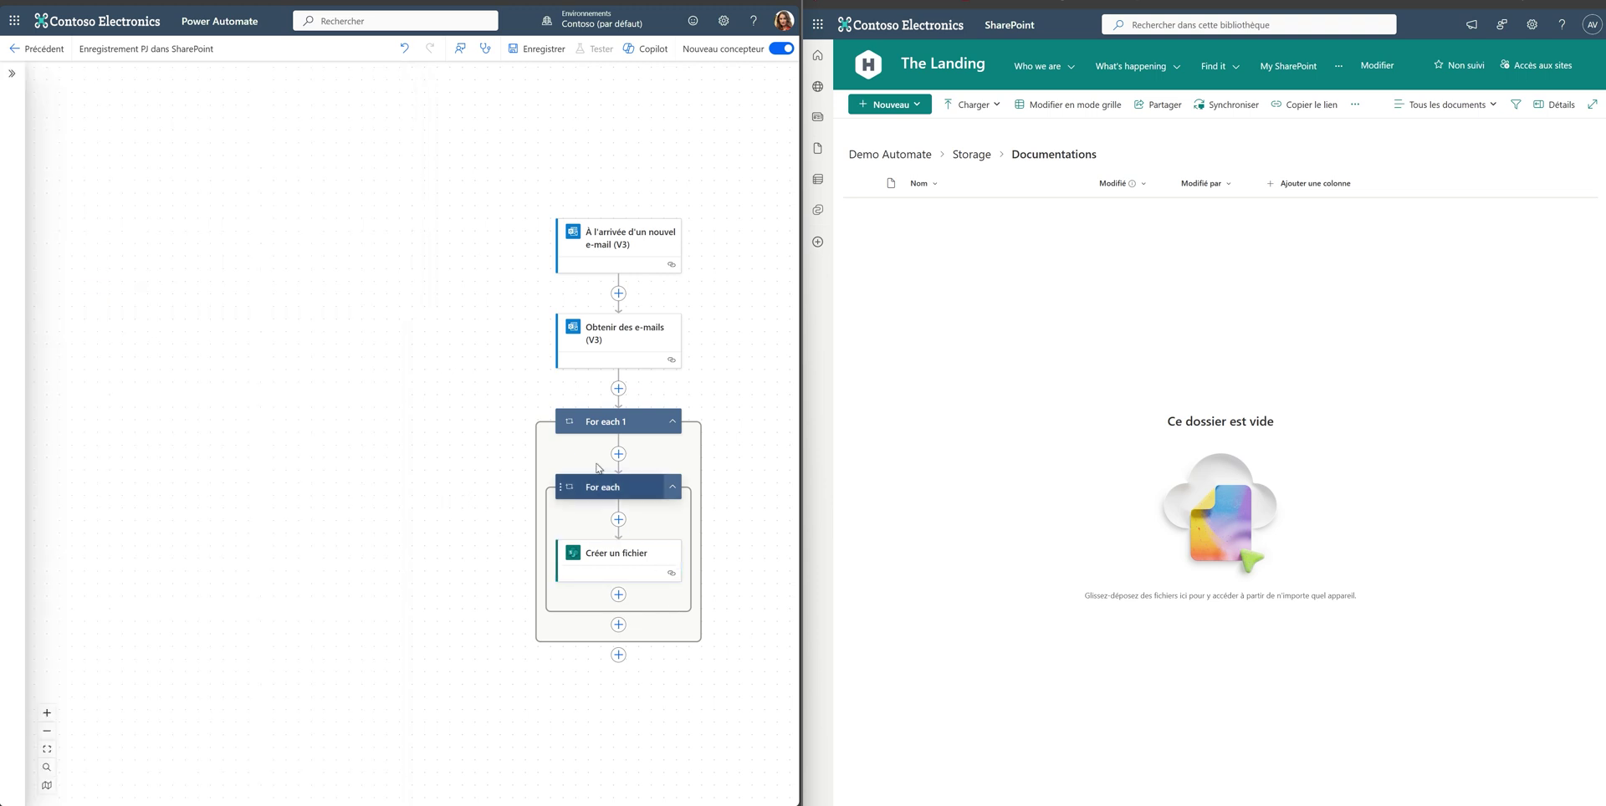
- Save the flow and start a test of it with the "Manuellement" option
left_click(544, 51)
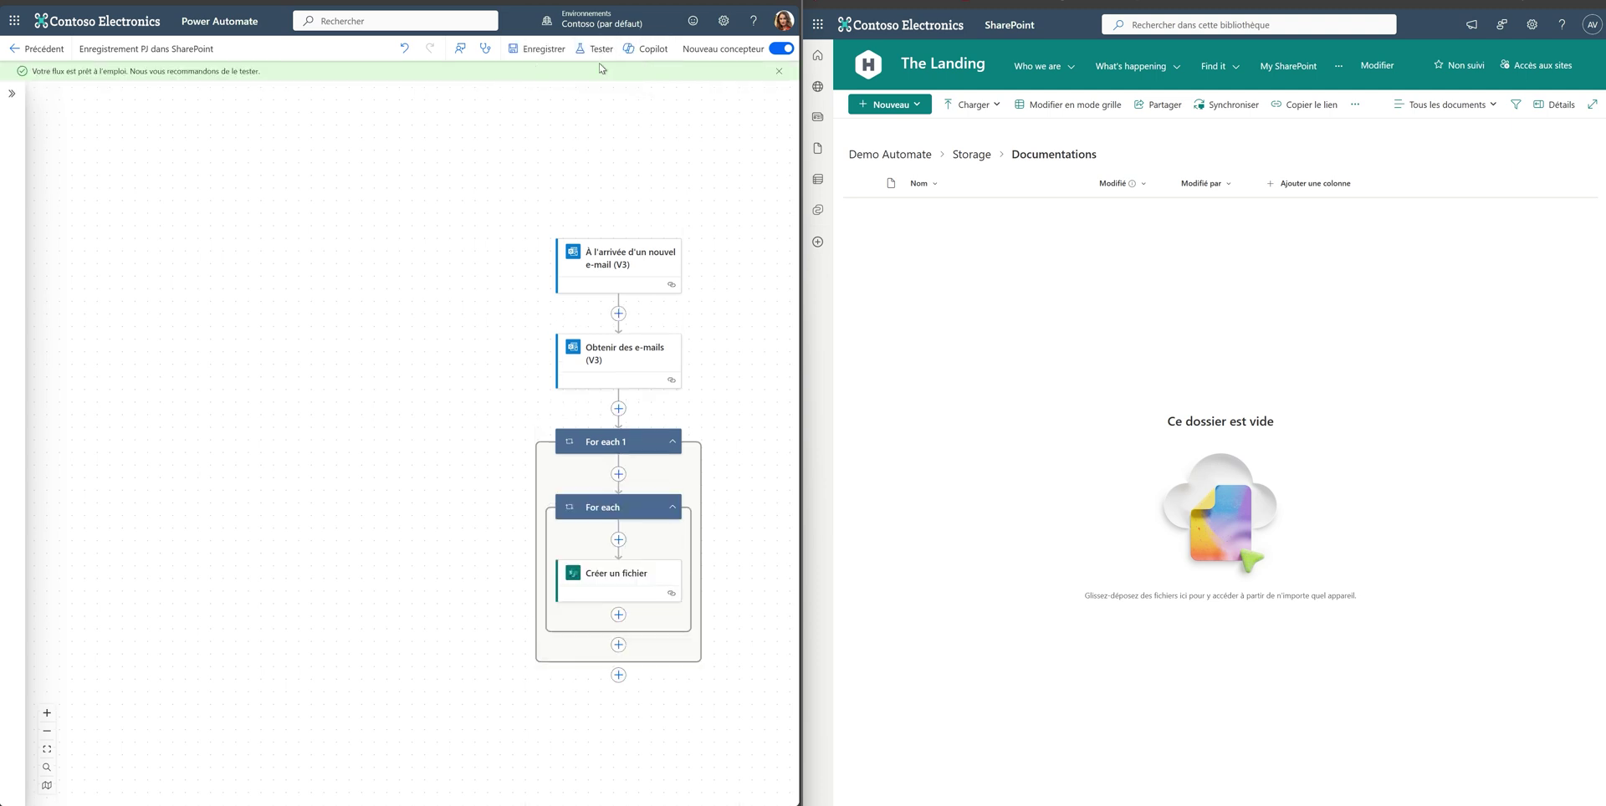
left_click(603, 53)
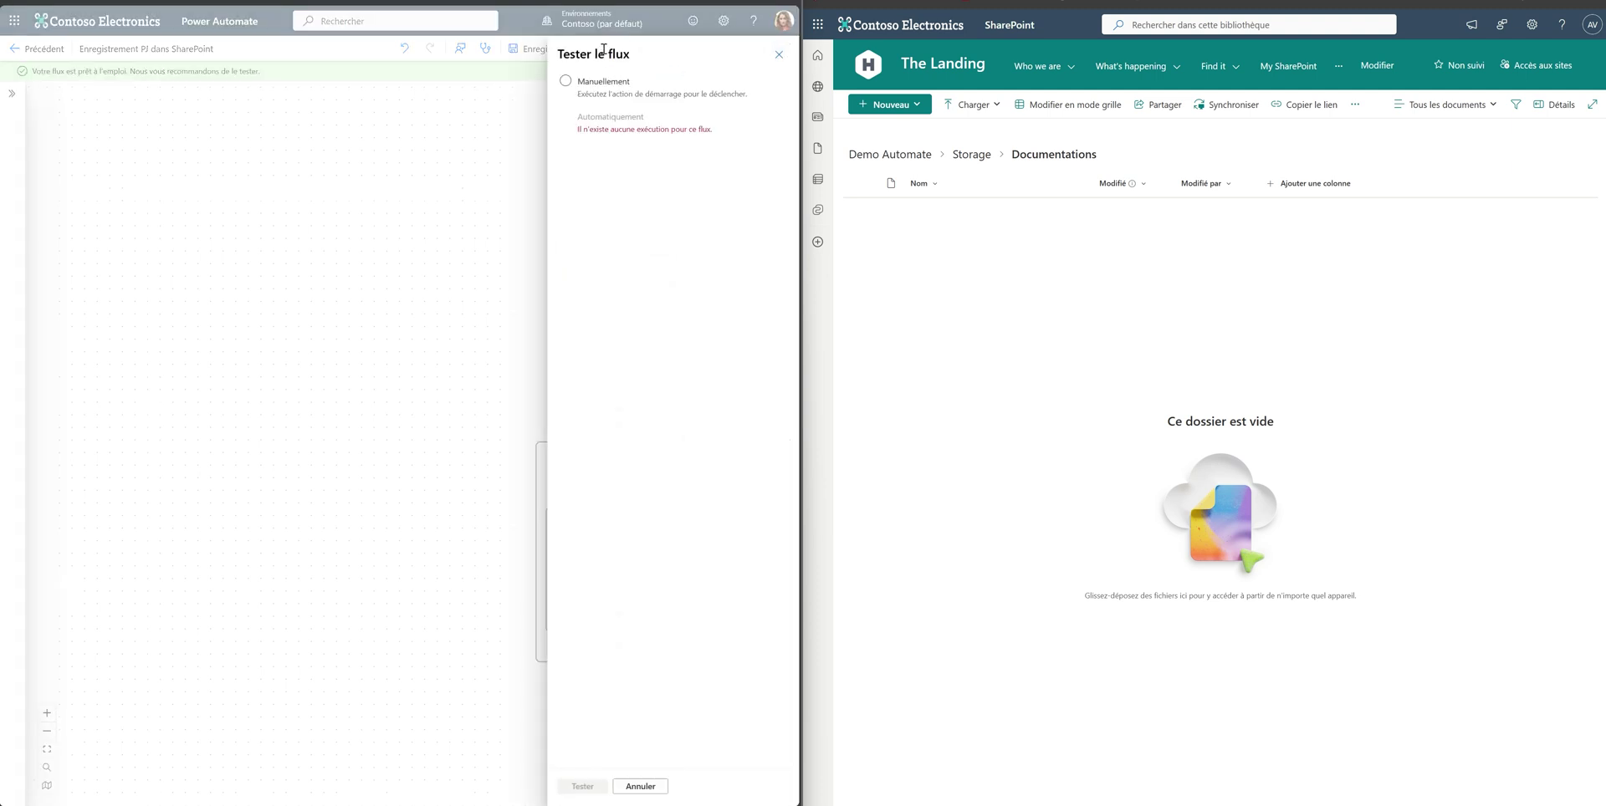
left_click(568, 83)
left_click(582, 787)
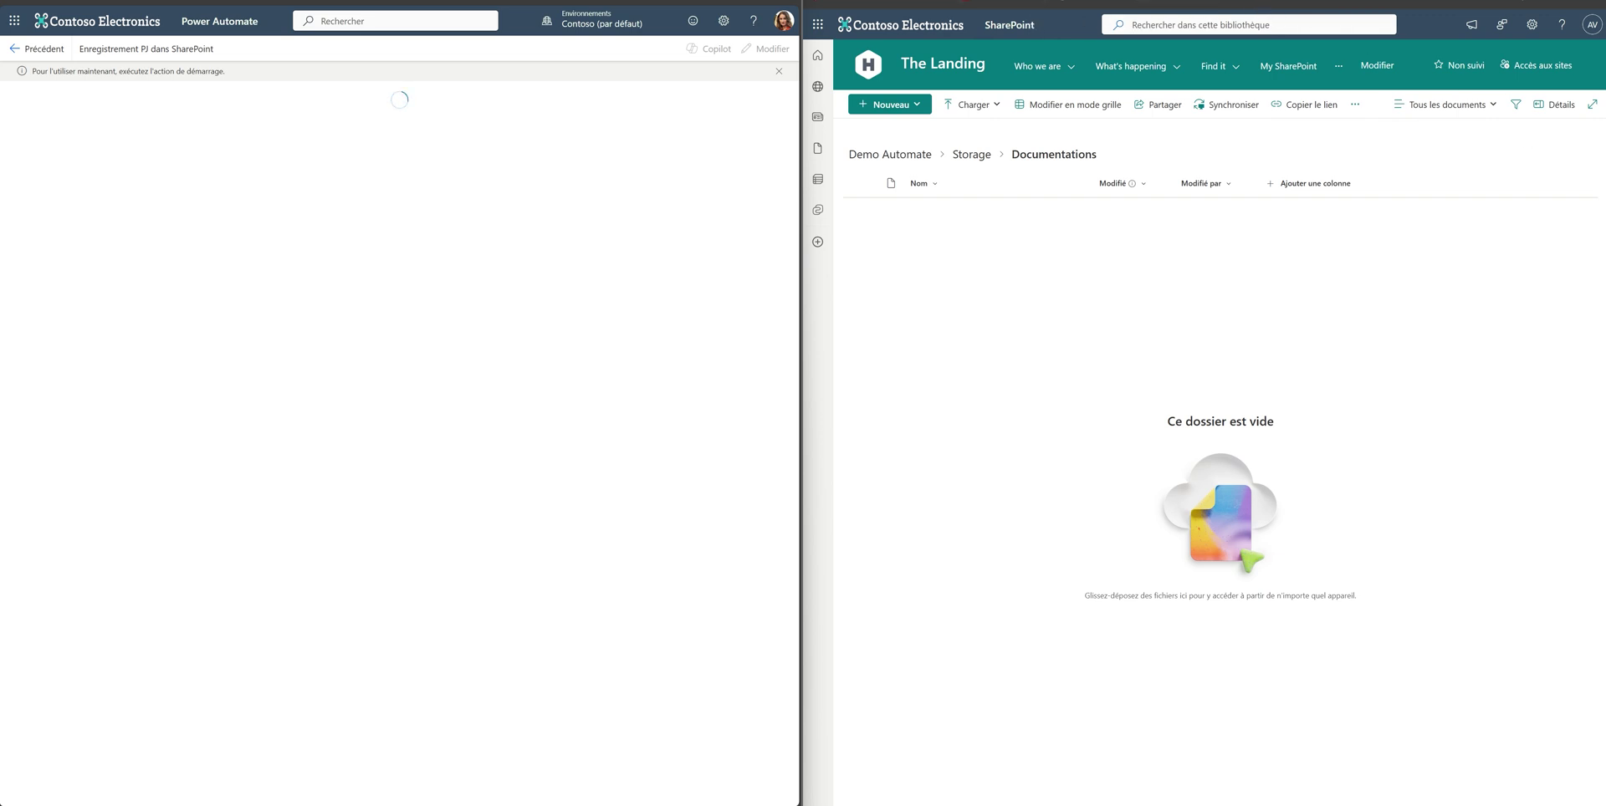
- Switch to Outlook and open the "Doc Power automate" e-mail in the inbox to check its attachment
key("ctrl+Tab")
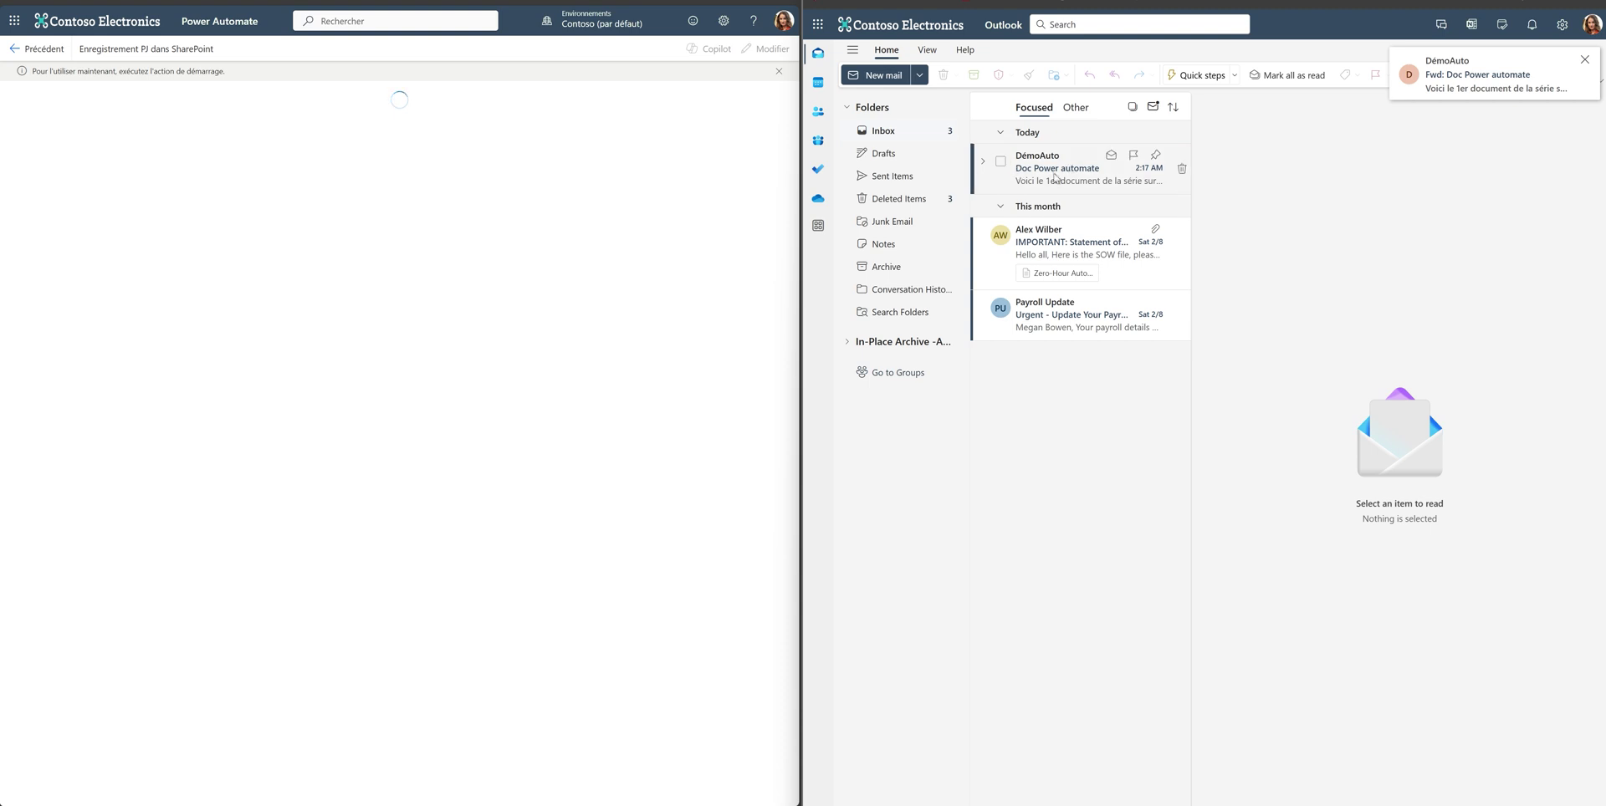
left_click(1057, 174)
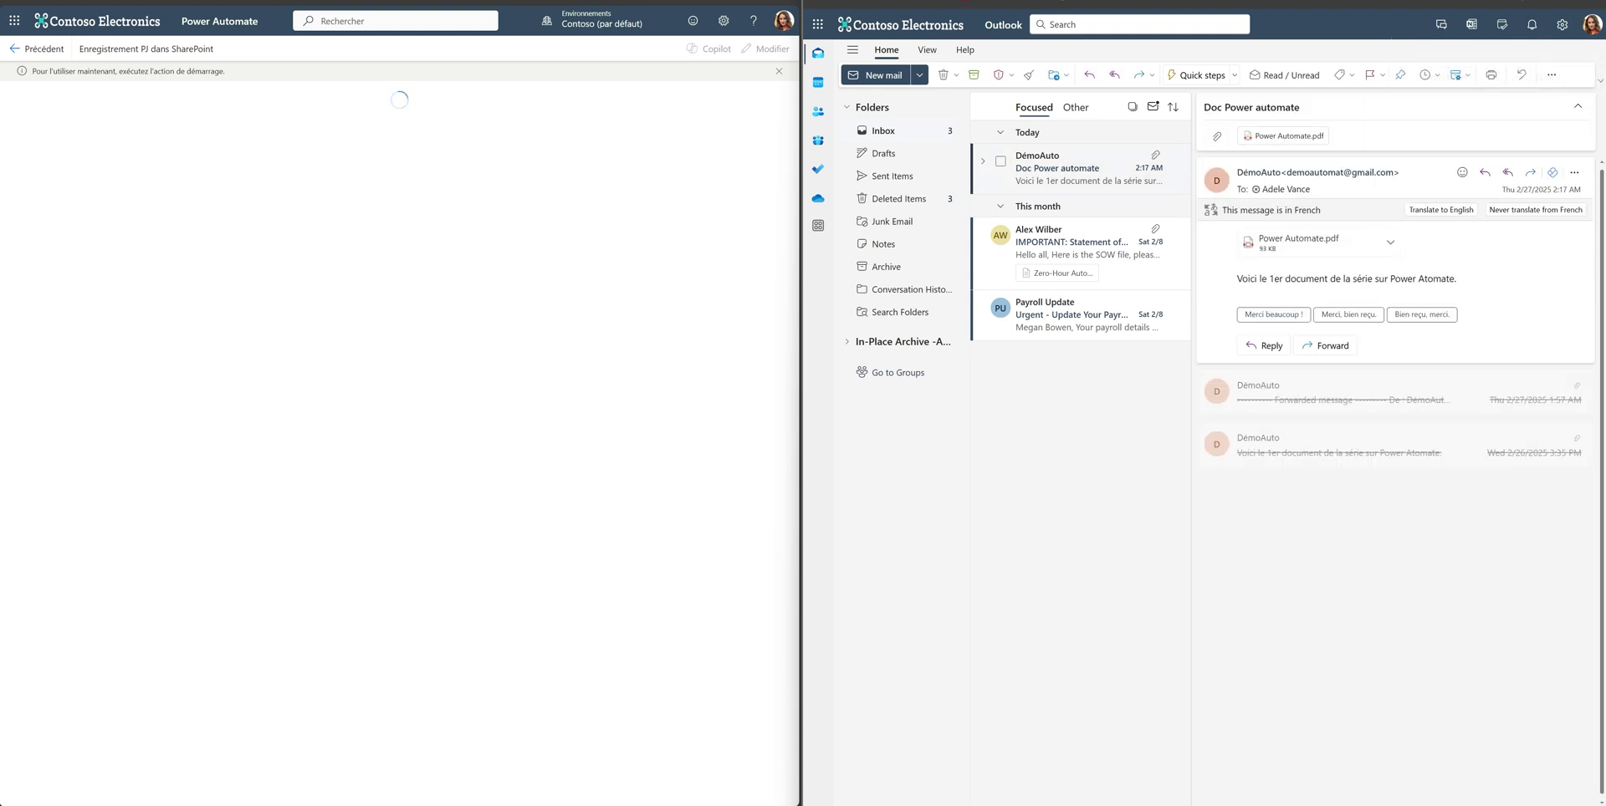
- Switch back to the SharePoint Documentations folder and open Power Automate.pdf to examine its contents
key("ctrl+Tab")
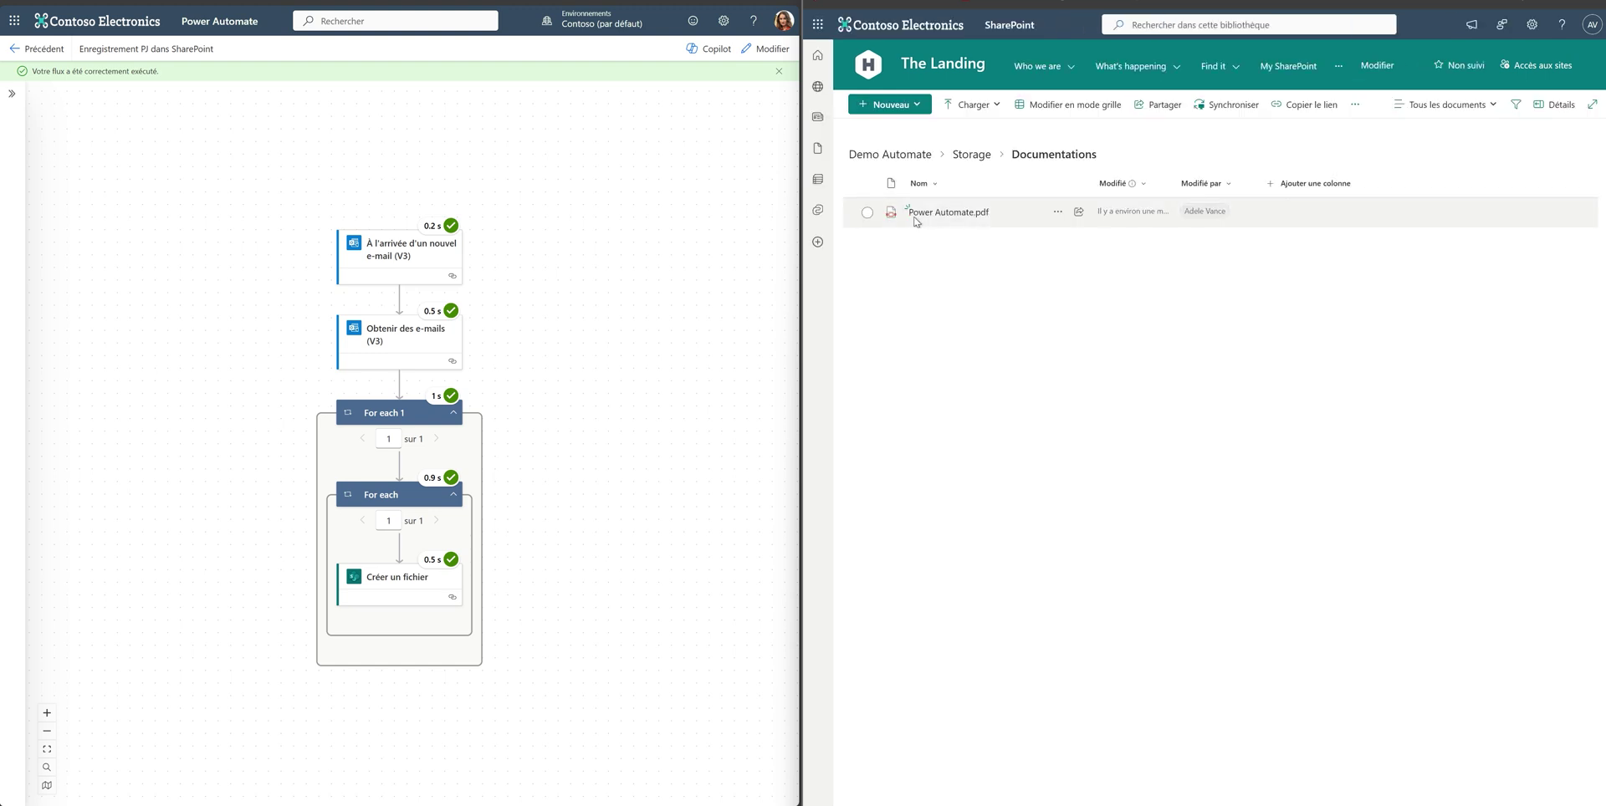
left_click(932, 214)
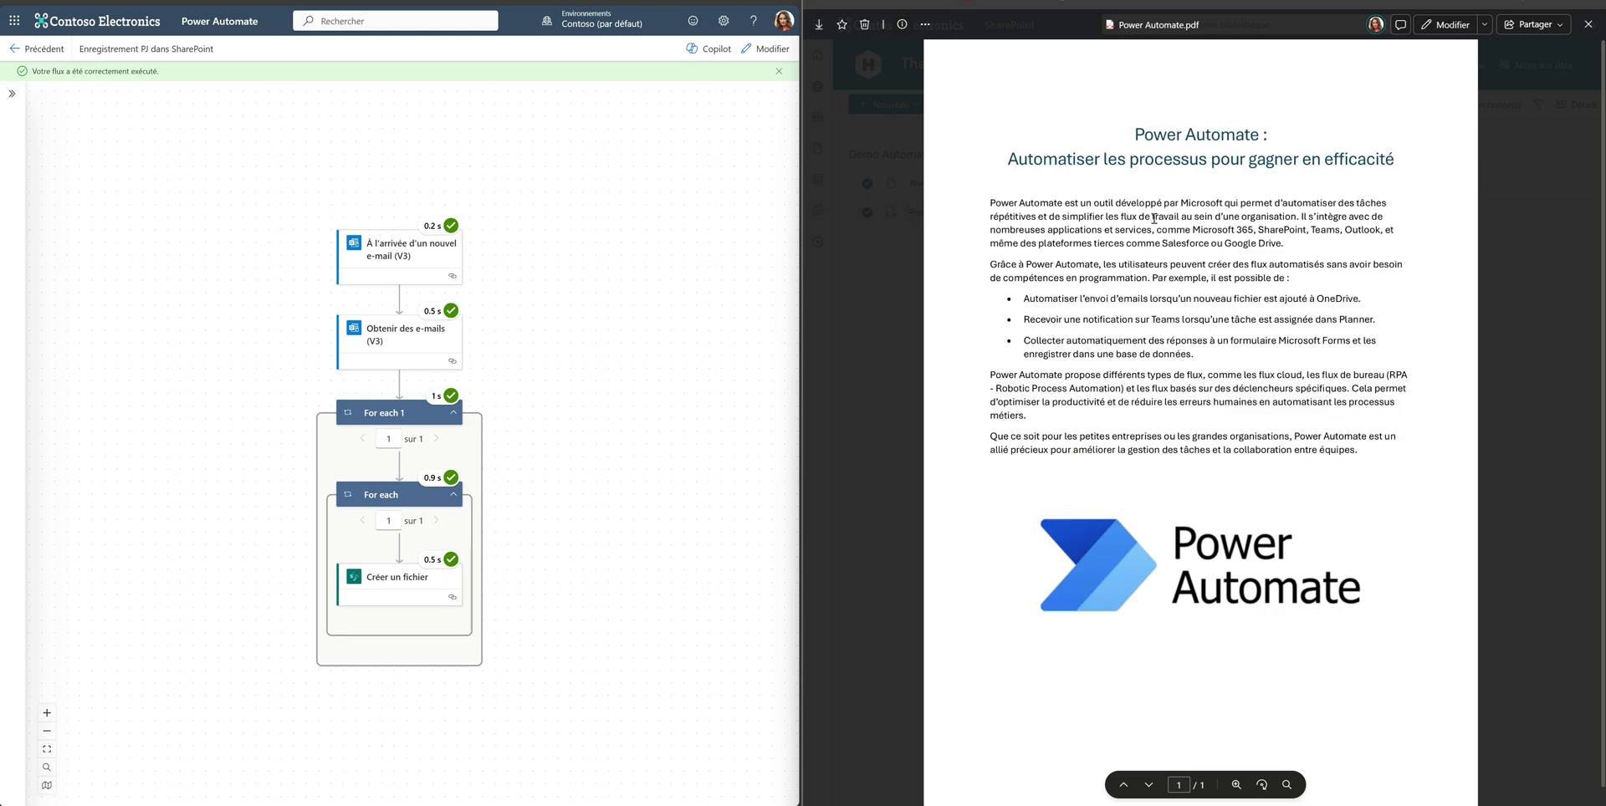
scroll(1070, 379, "down", 1)
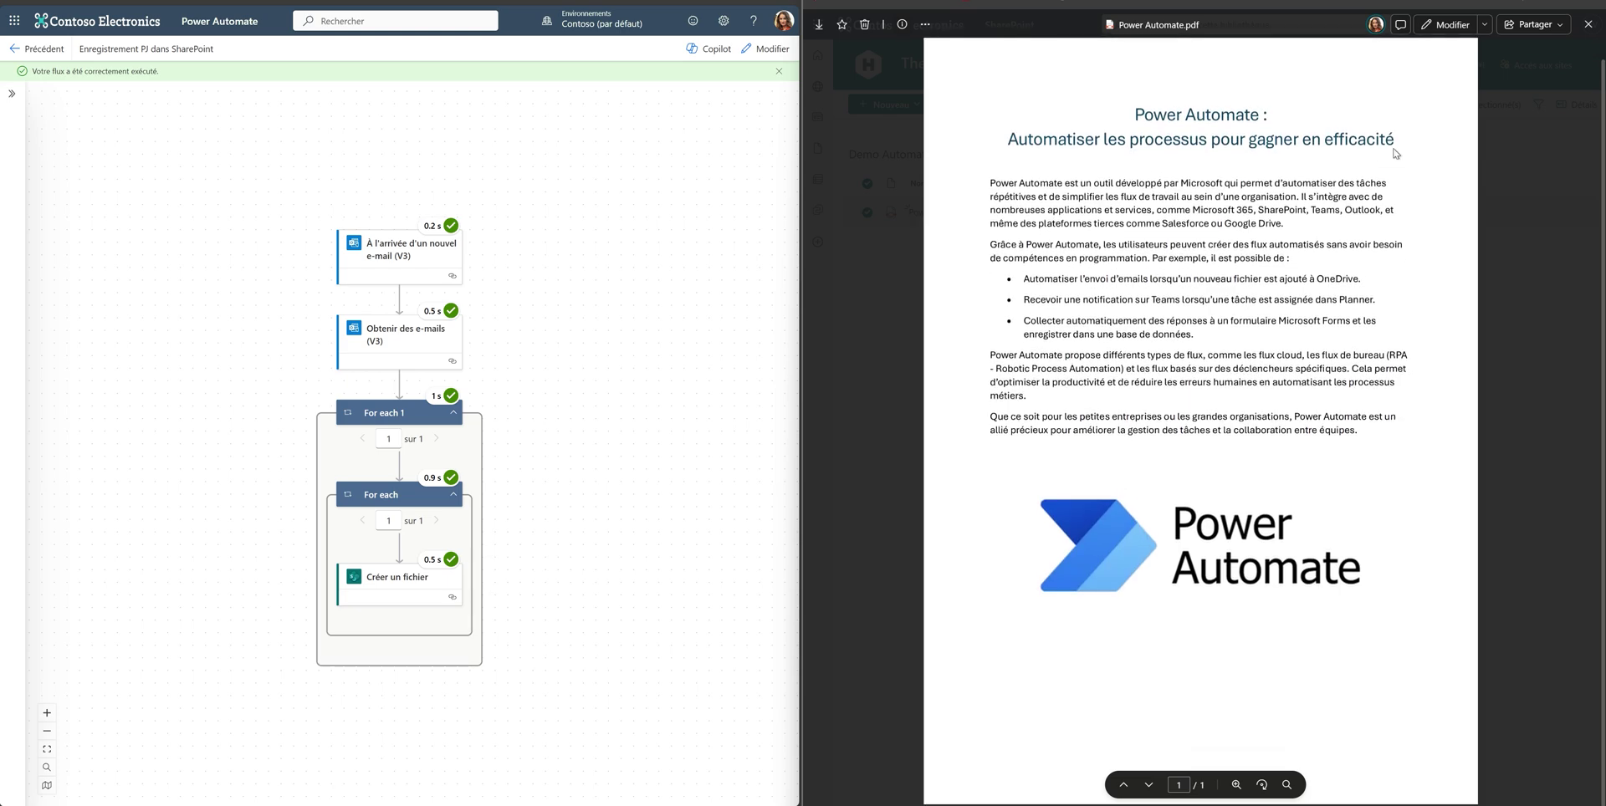